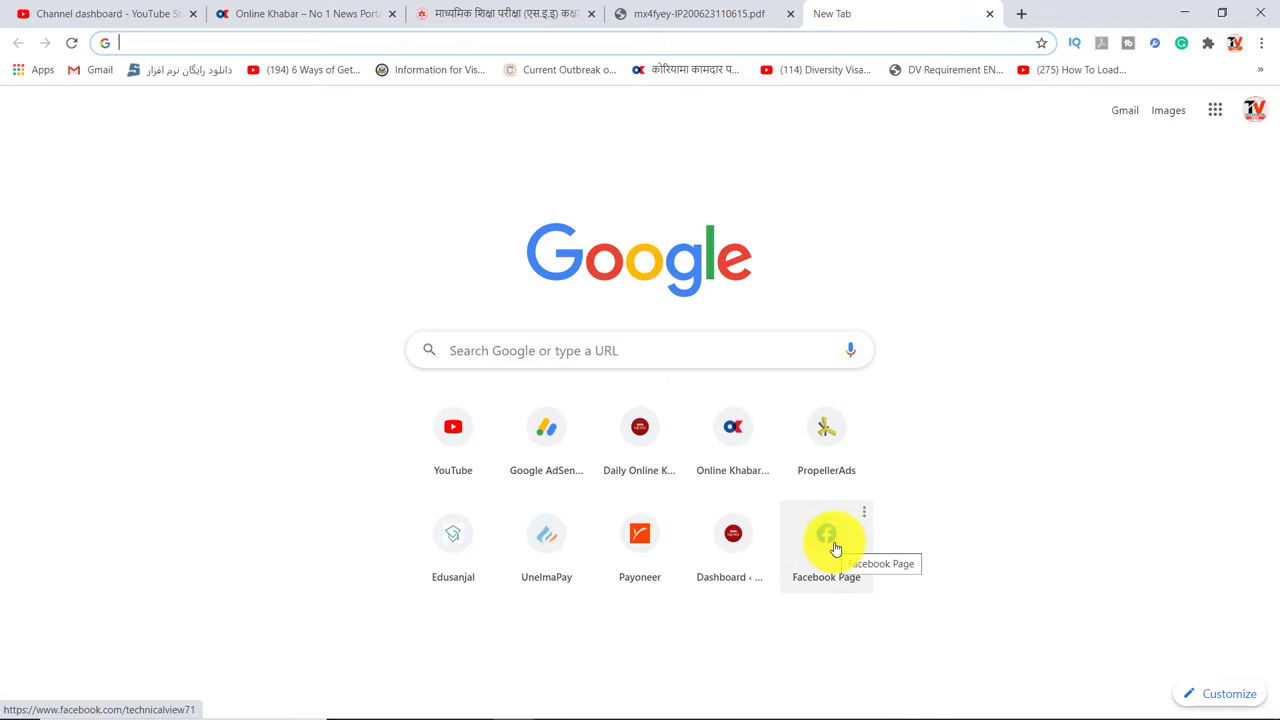
- Open the Technical View Facebook page and find the May 30 video post about viewing WiFi passwords
click(835, 547)
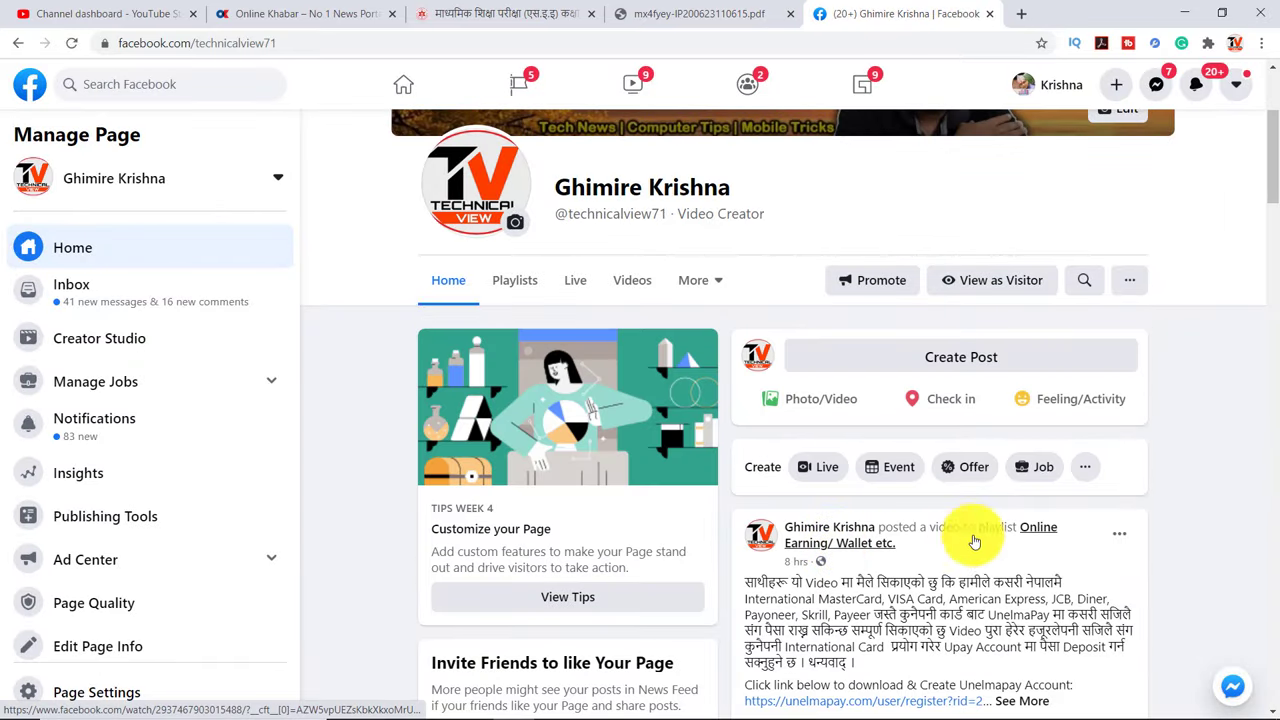
scroll(971, 537, down, 2)
scroll(1030, 510, down, 15)
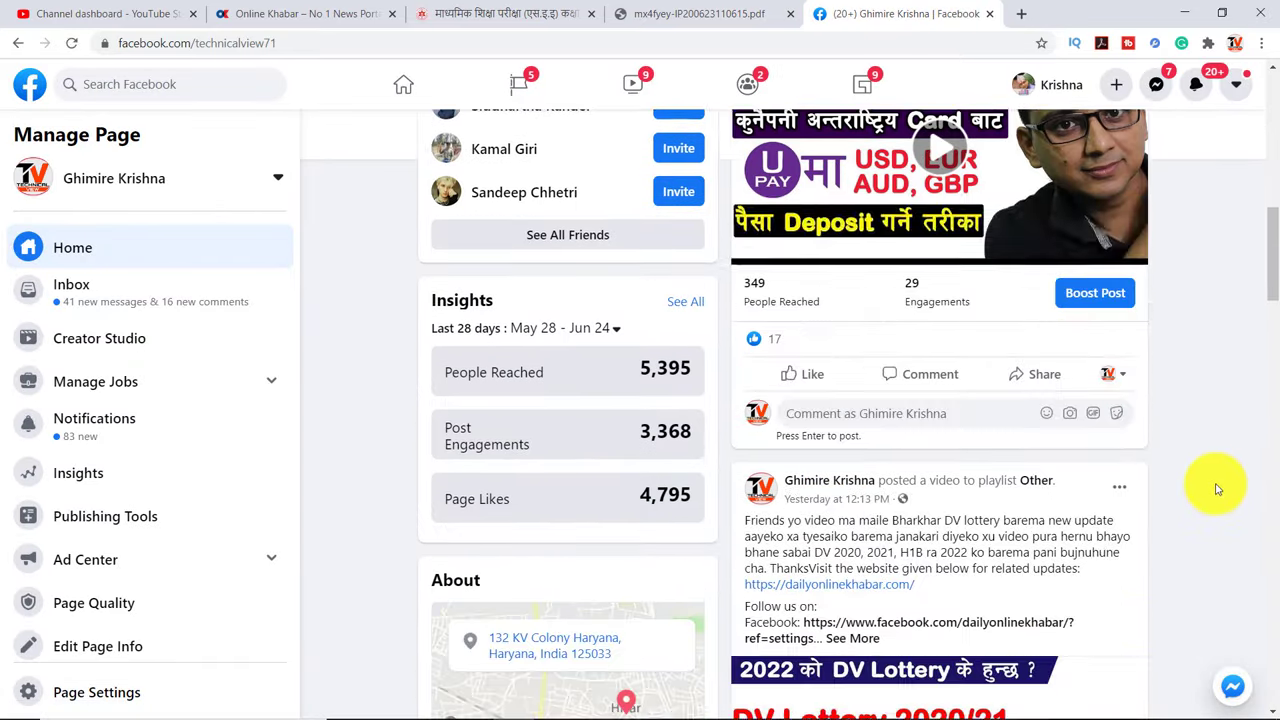
scroll(1115, 527, down, 10)
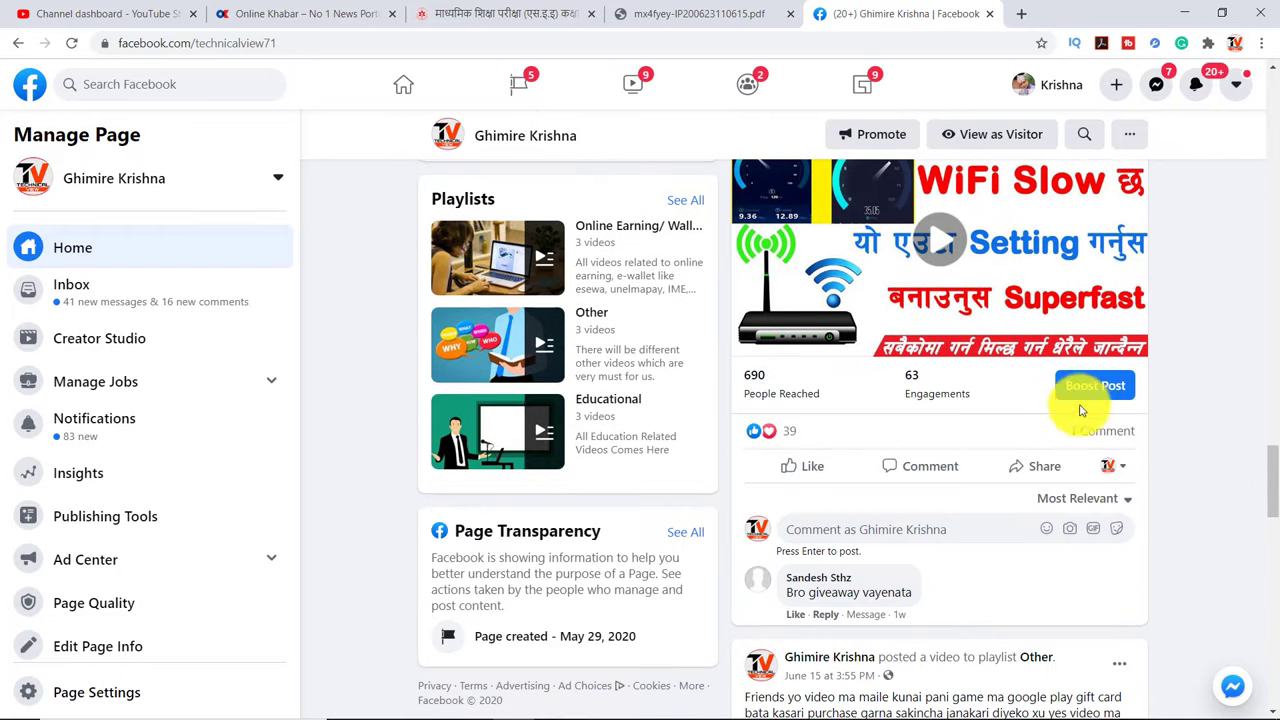
scroll(971, 537, down, 3)
scroll(980, 540, down, 8)
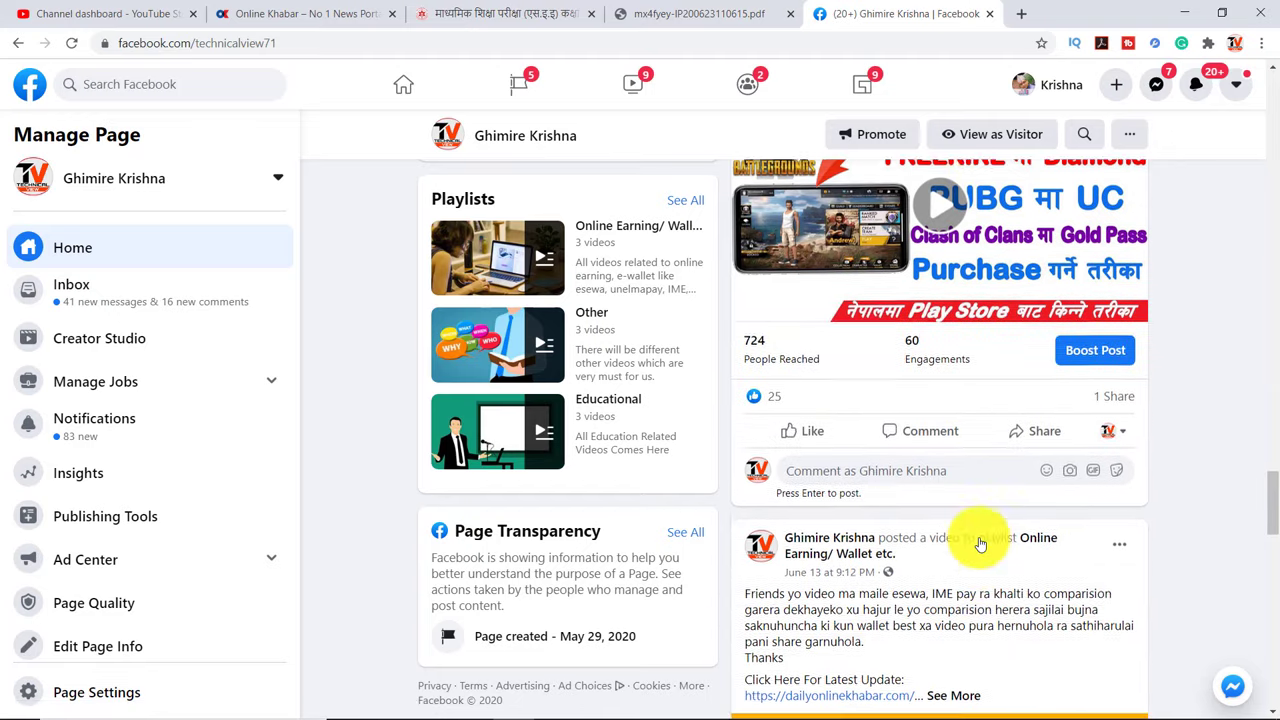
scroll(980, 543, down, 10)
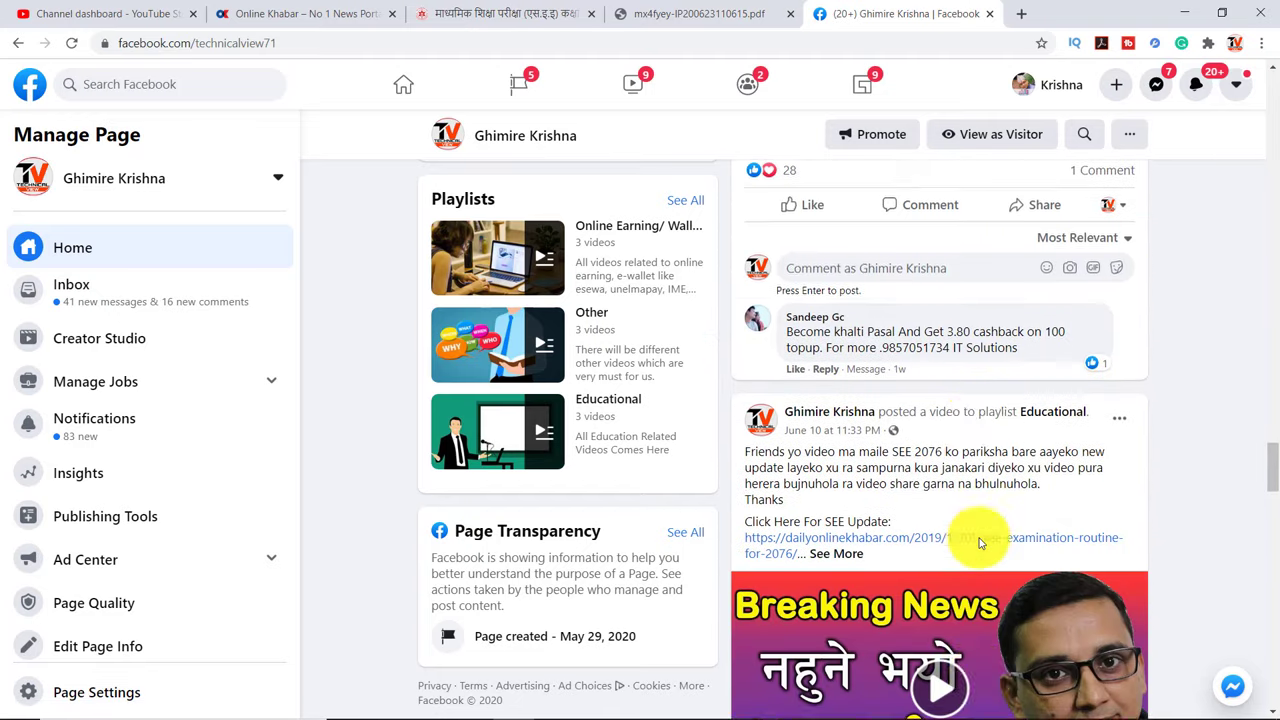
scroll(980, 547, down, 2)
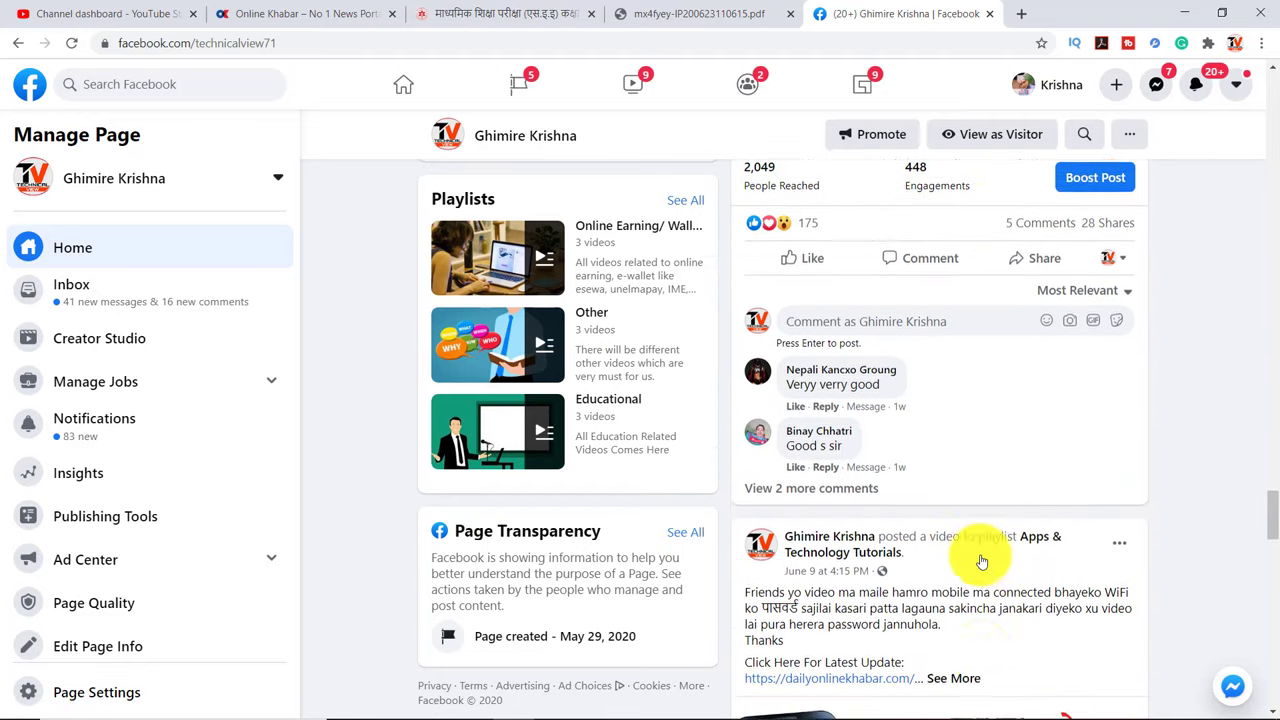
scroll(980, 555, down, 6)
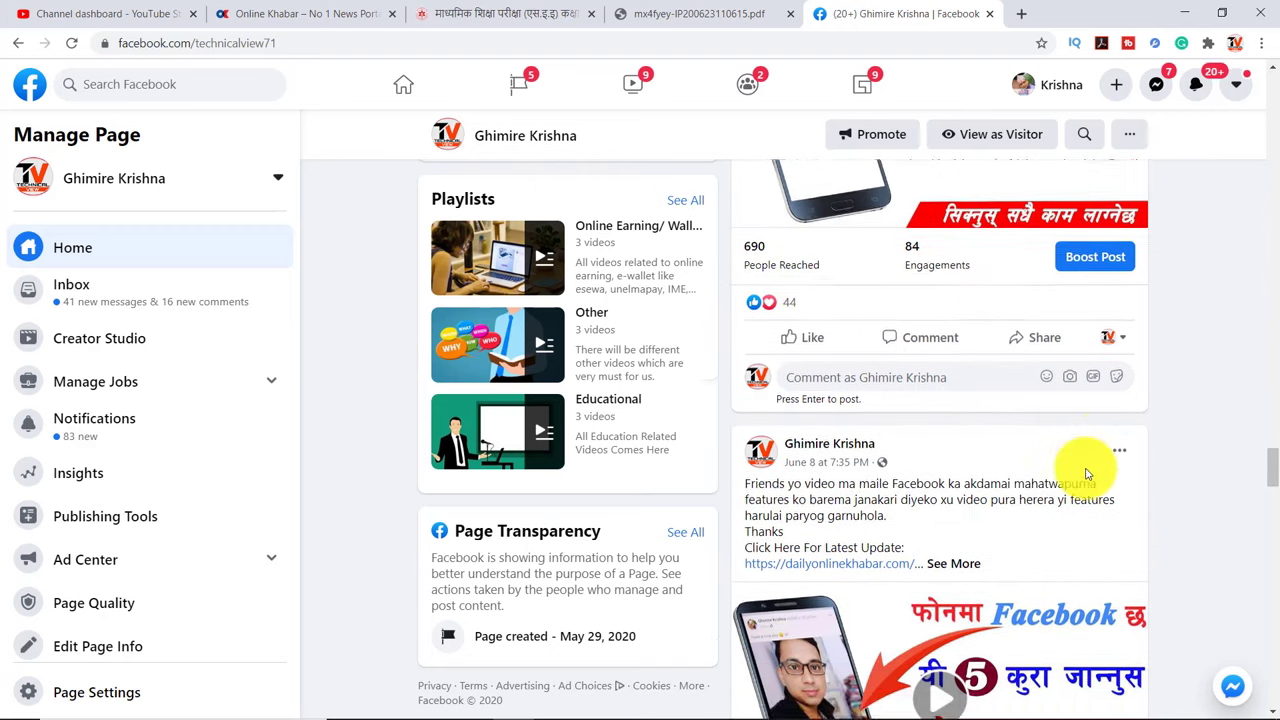
scroll(1087, 476, down, 20)
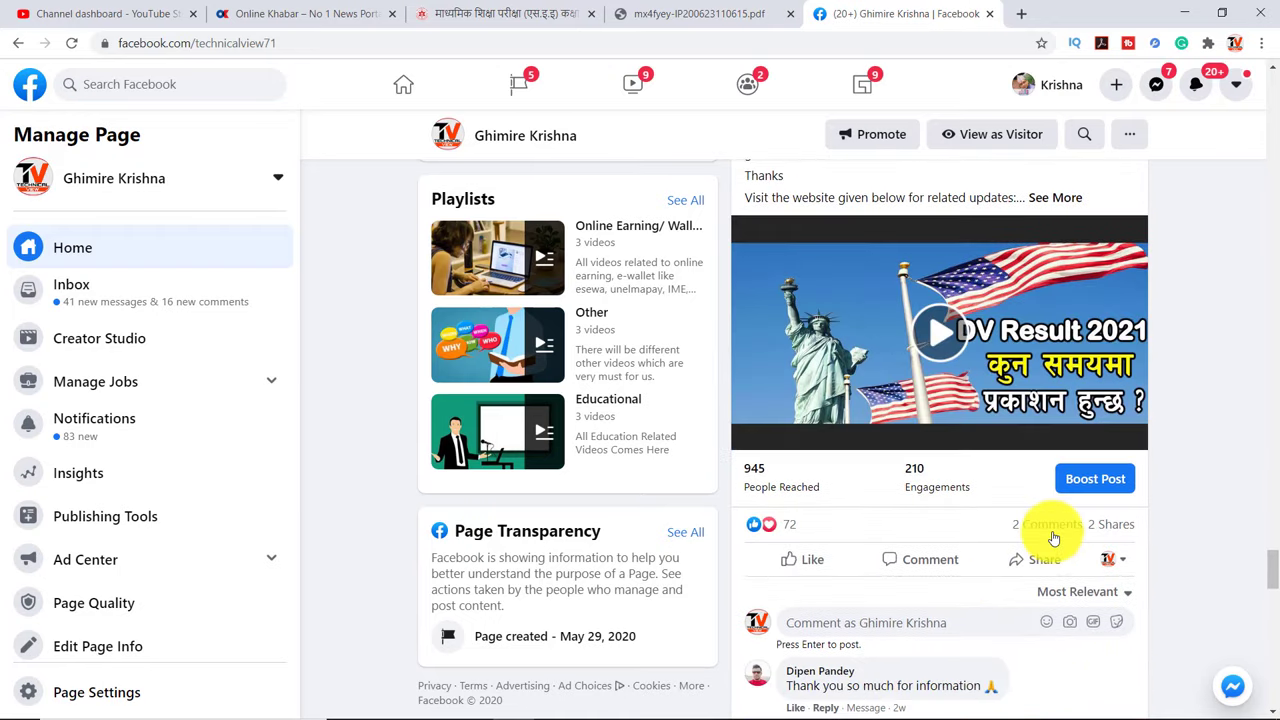
scroll(1045, 511, down, 7)
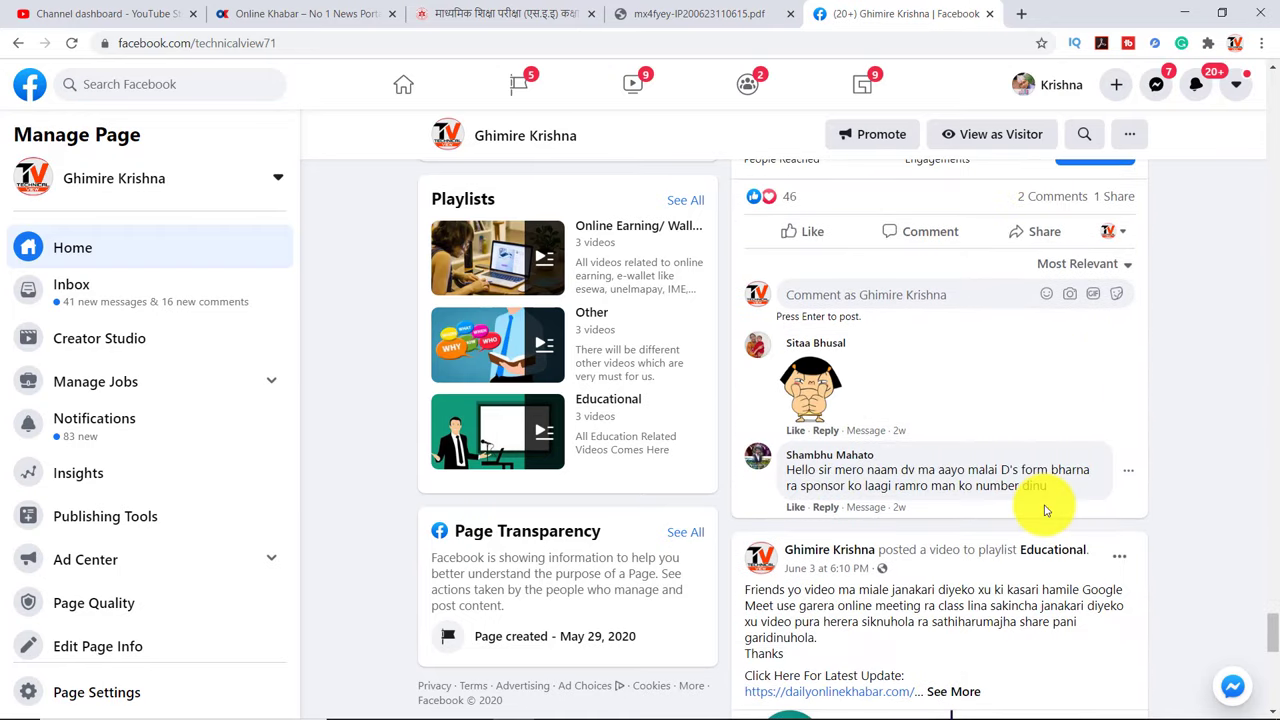
scroll(1045, 511, down, 3)
scroll(1040, 505, down, 4)
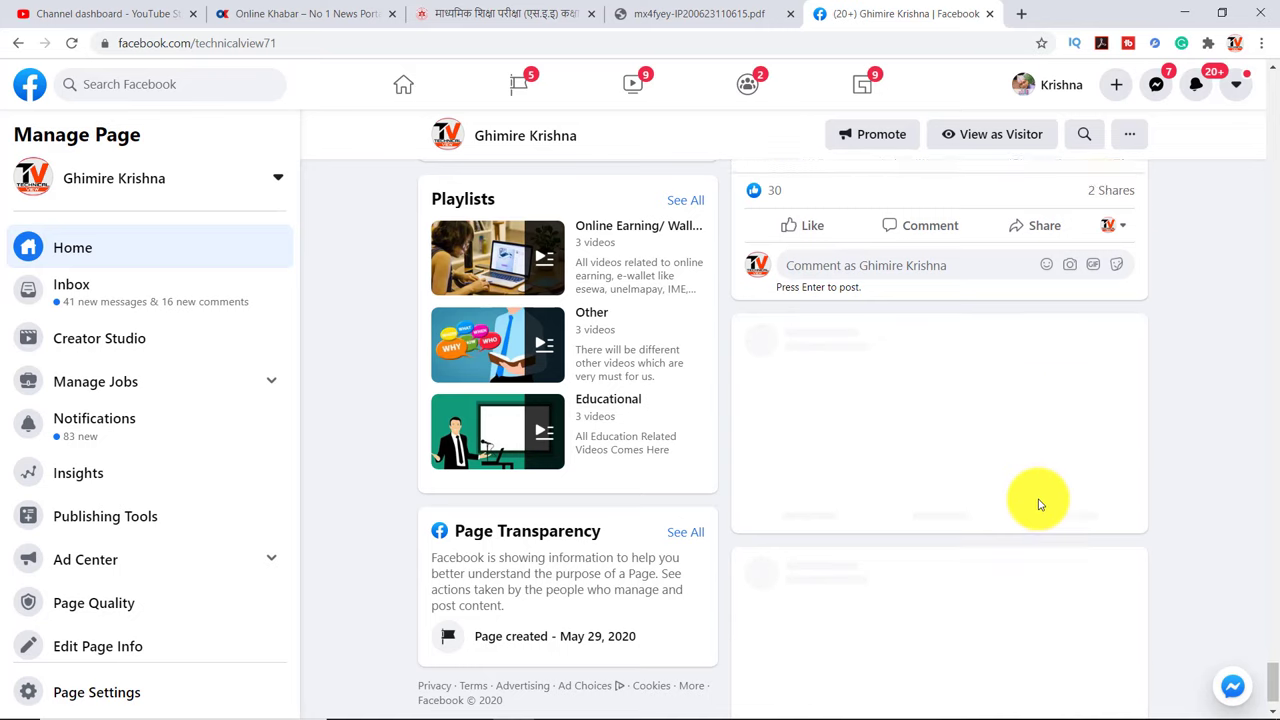
scroll(1040, 505, down, 1)
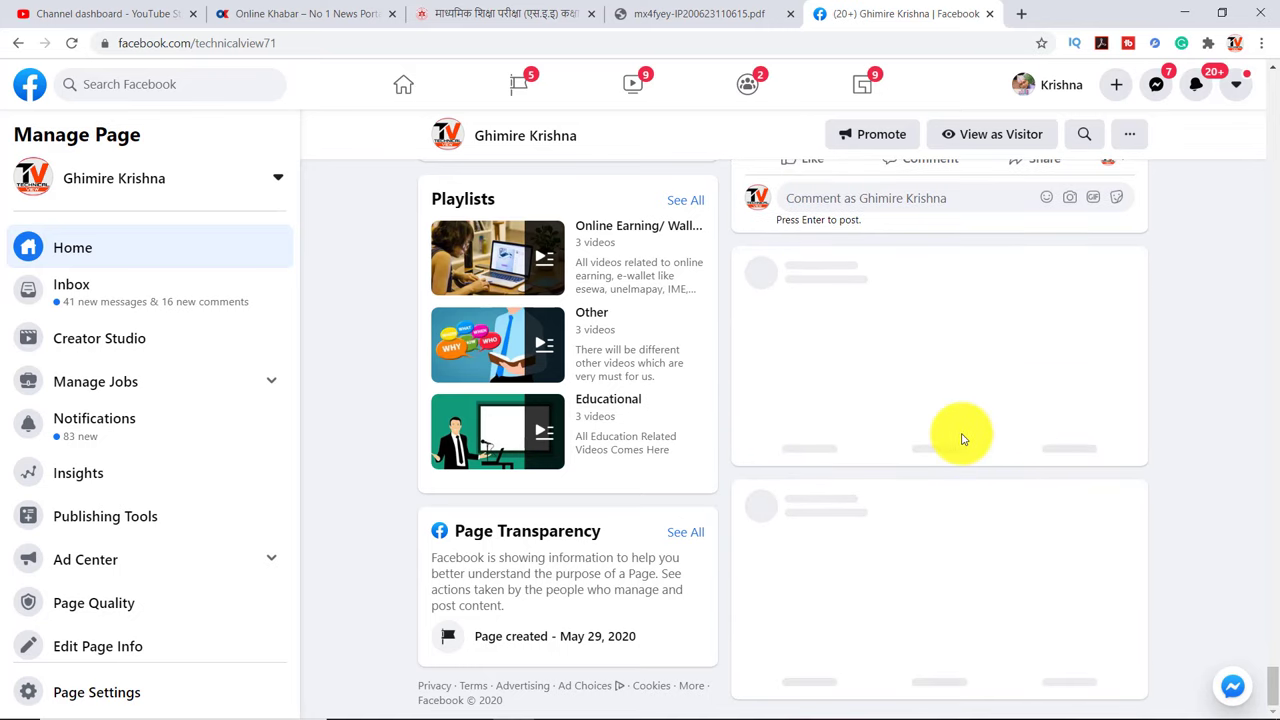
scroll(1003, 543, down, 3)
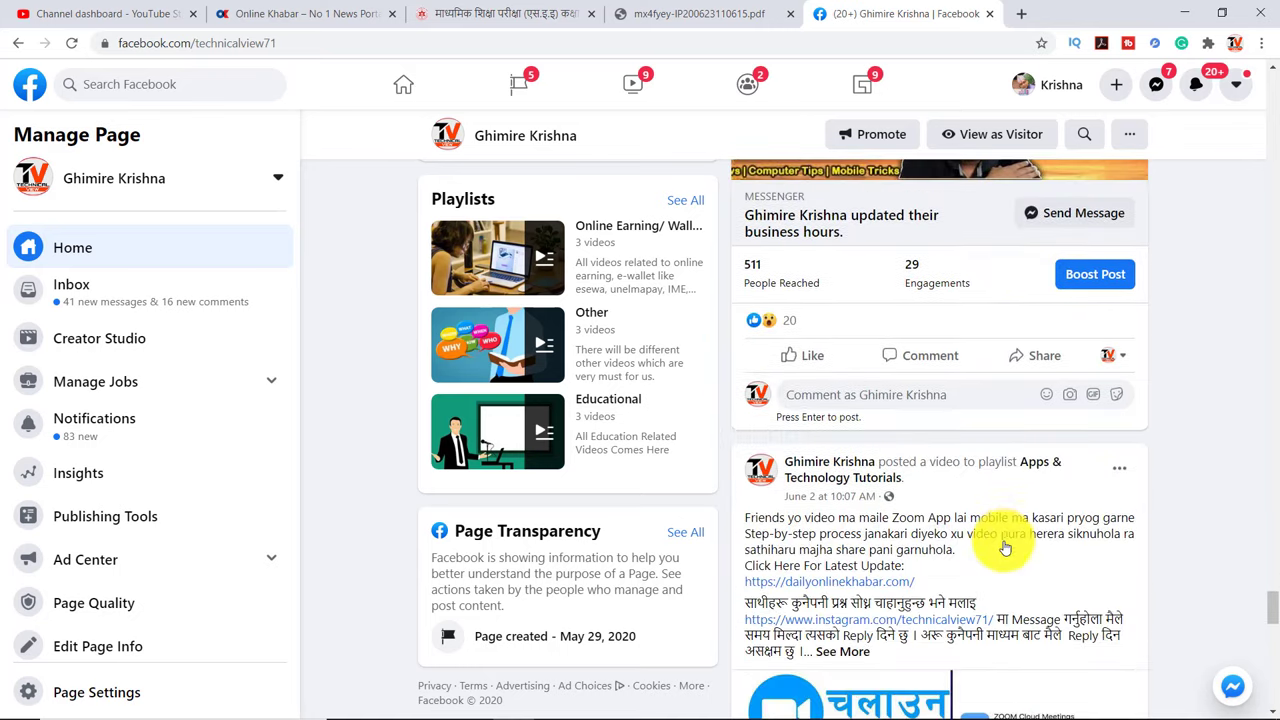
scroll(1000, 550, down, 6)
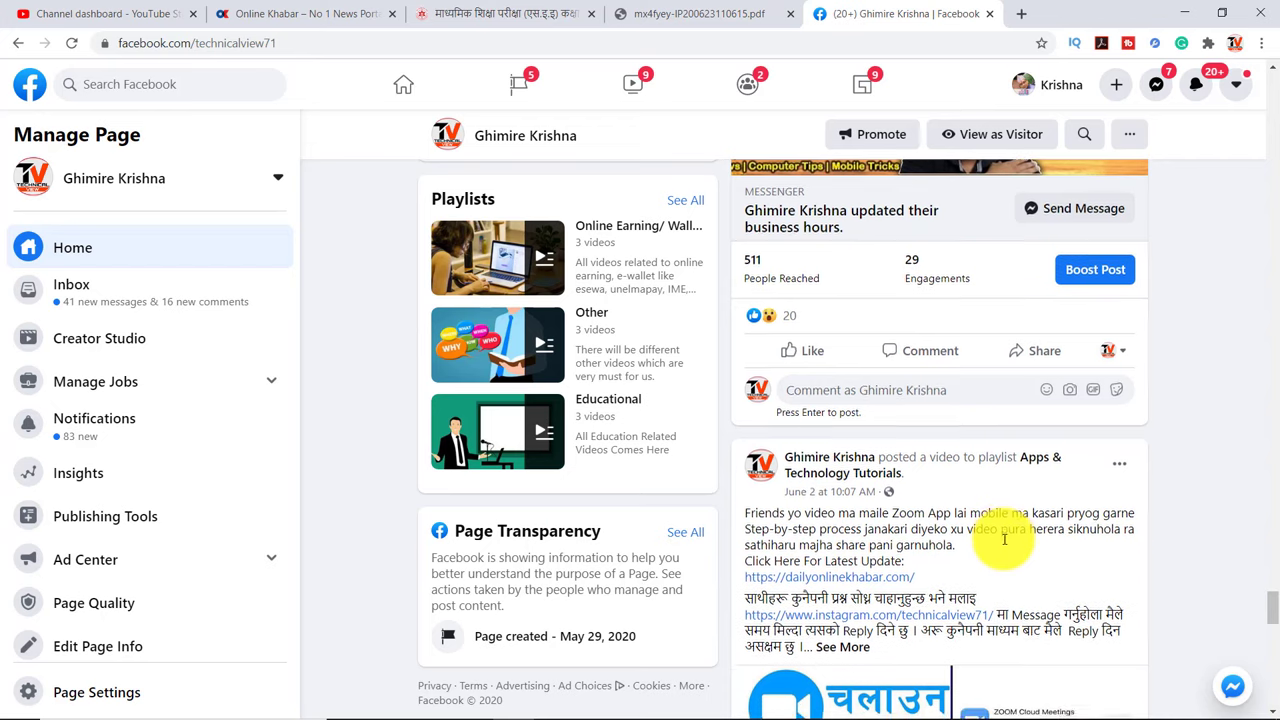
scroll(993, 568, down, 8)
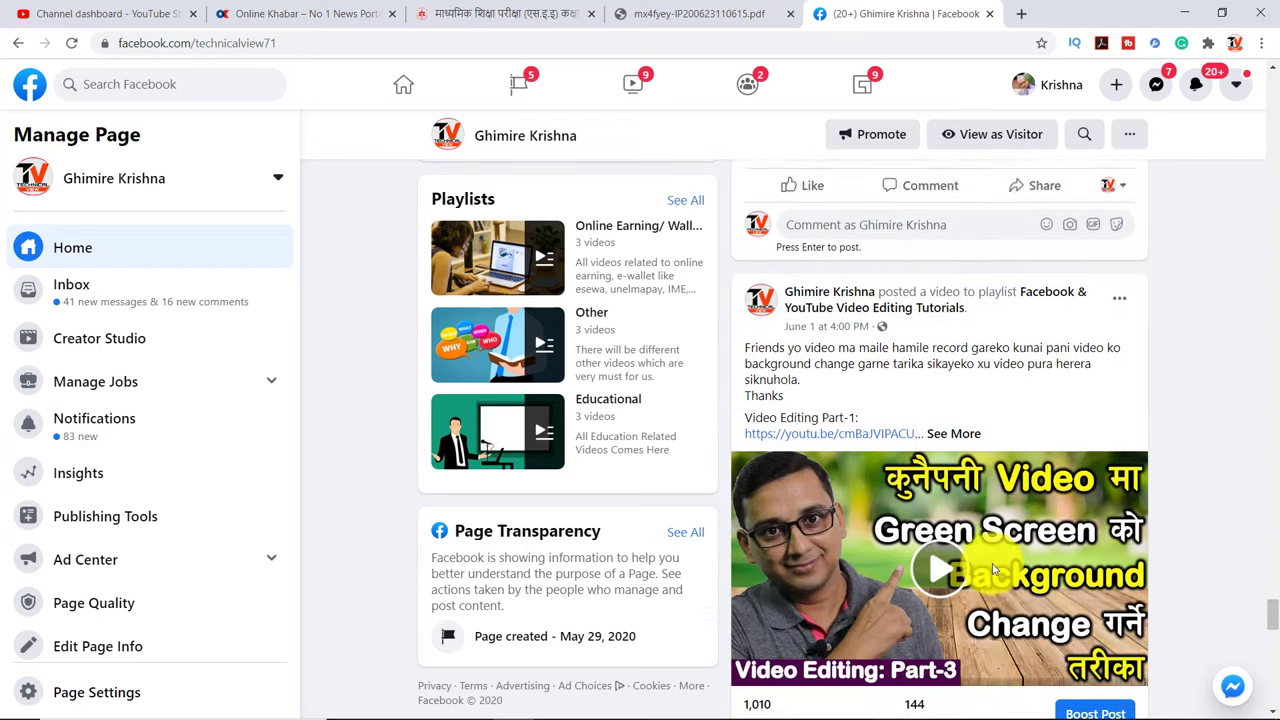
scroll(993, 568, down, 3)
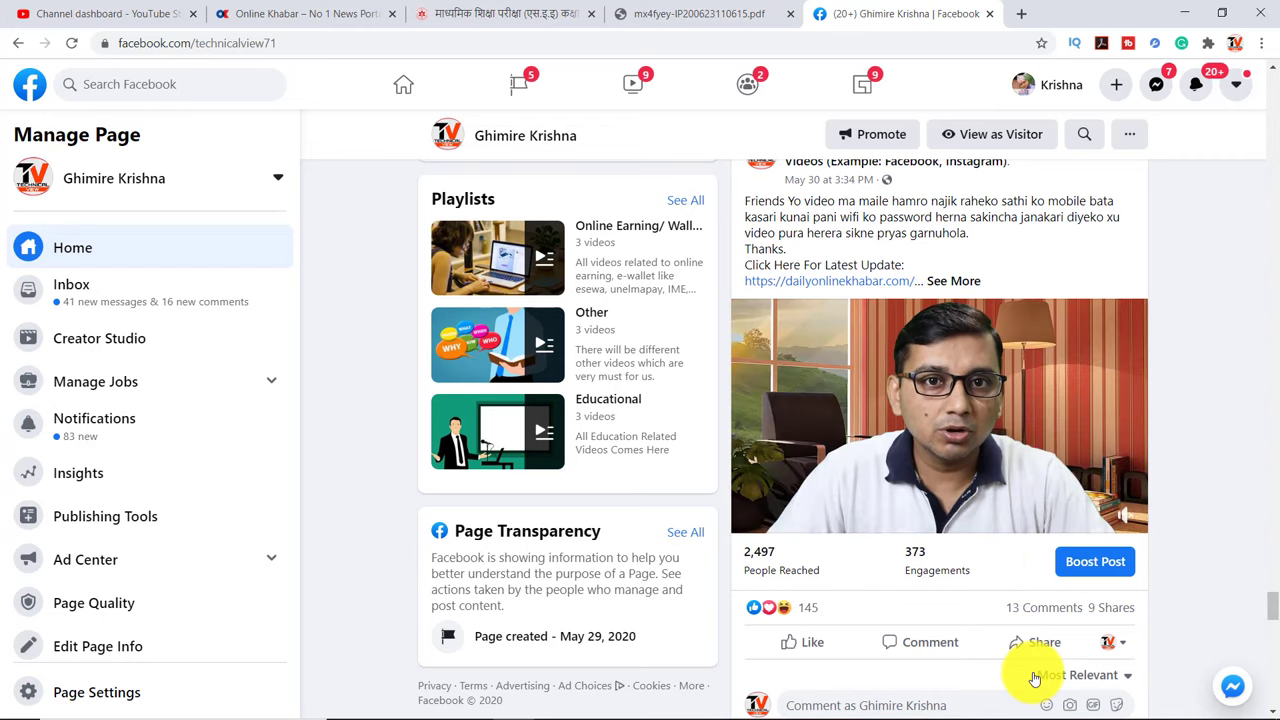
scroll(900, 603, down, 2)
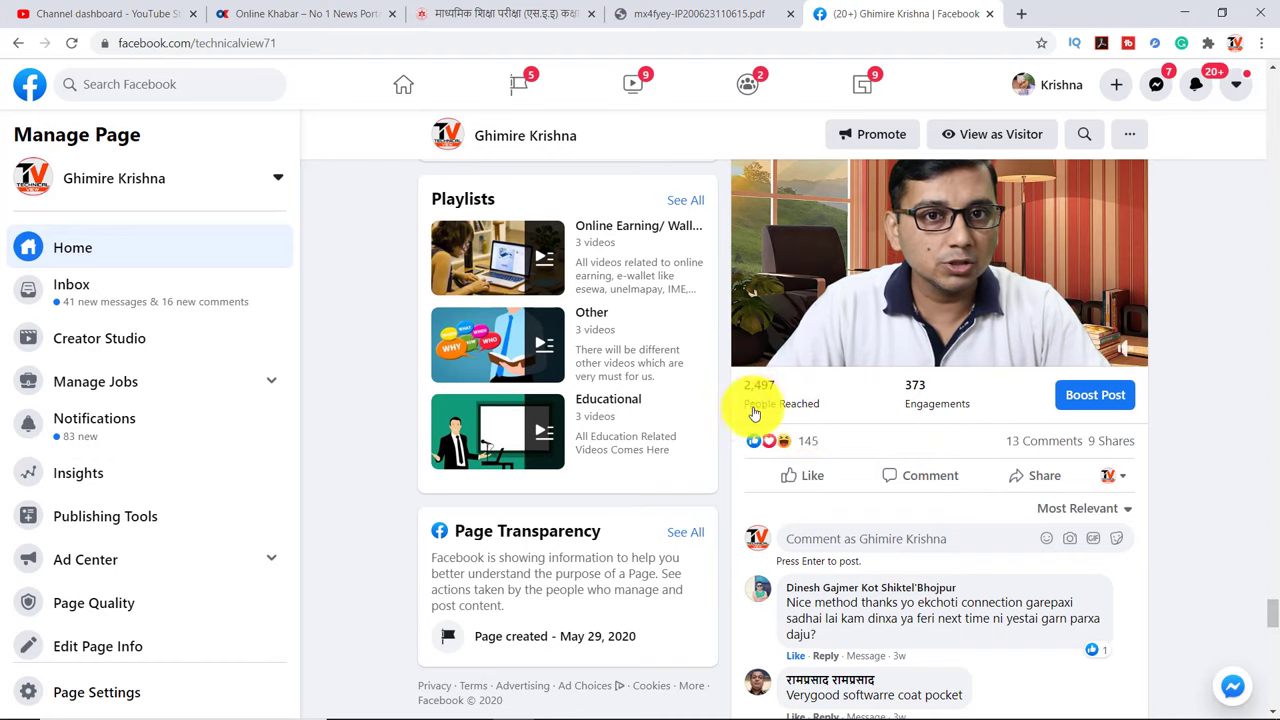
- Start boosting the May 30 WiFi password video post and set the ad goal to Get more video views
click(1097, 398)
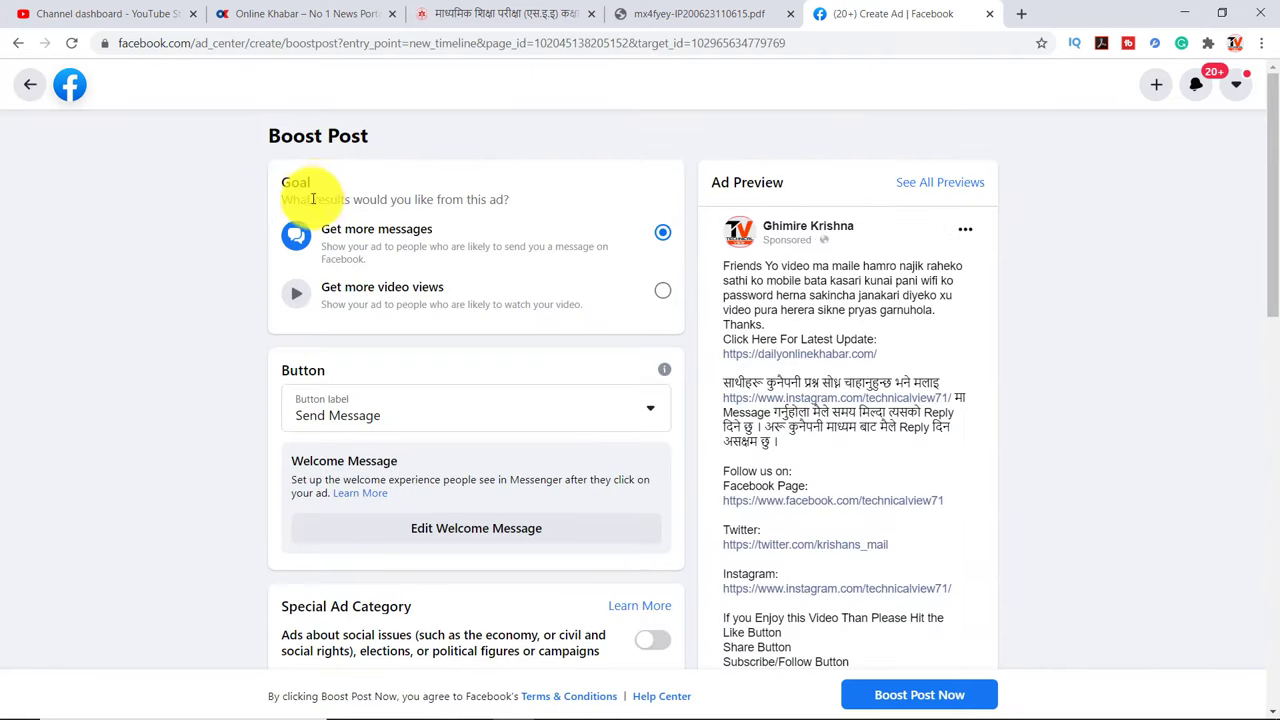
drag(284, 200, 504, 215)
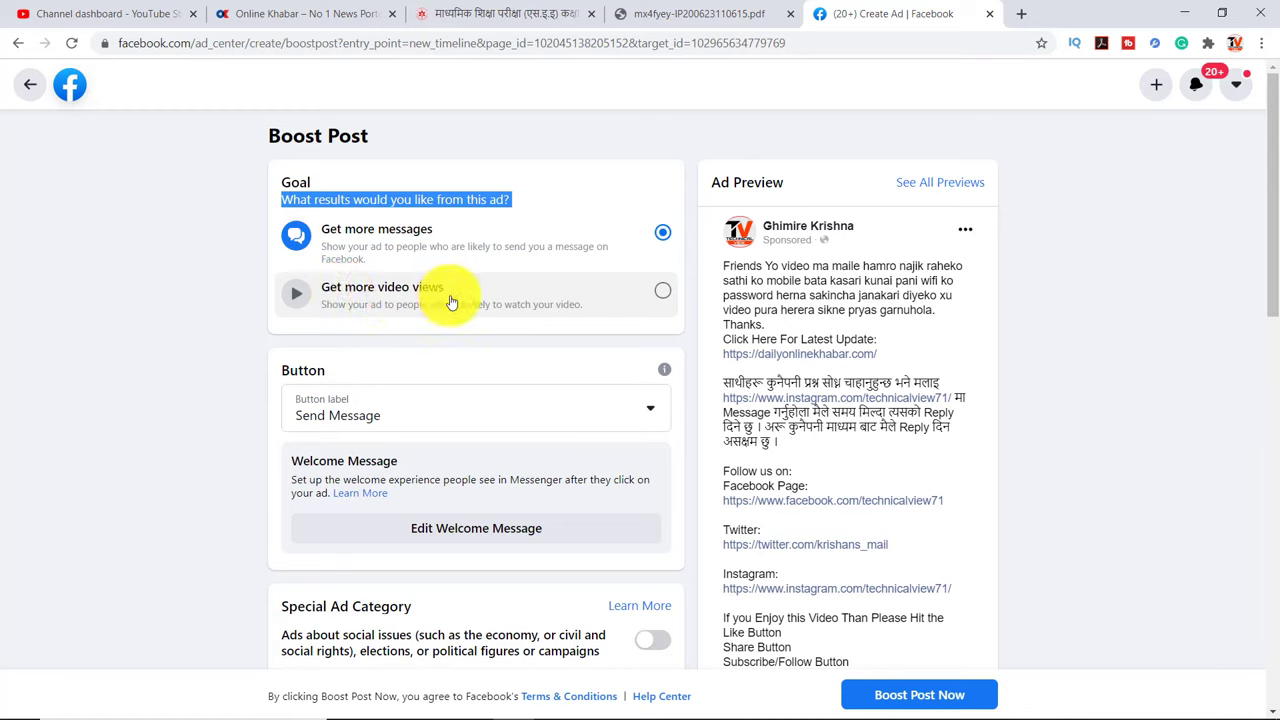
click(665, 298)
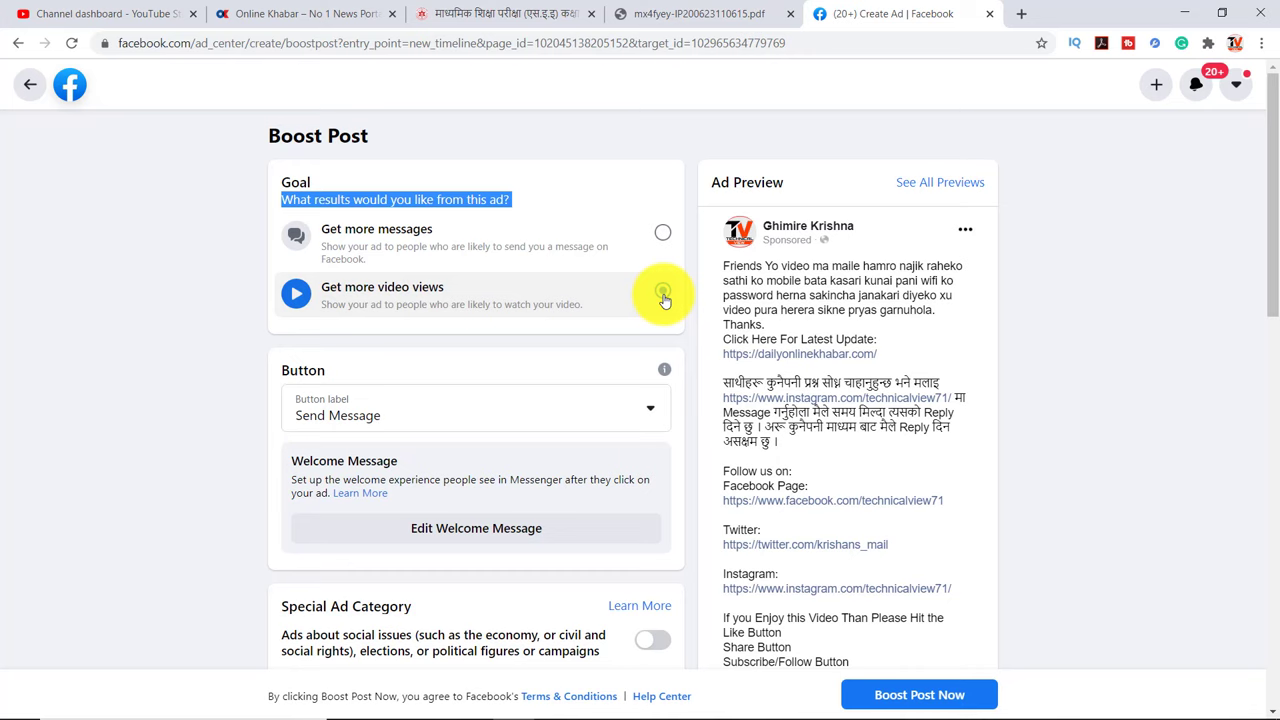
- Review the greeting text and suggested questions of the ad's welcome message, and close its editor
scroll(349, 257, down, 2)
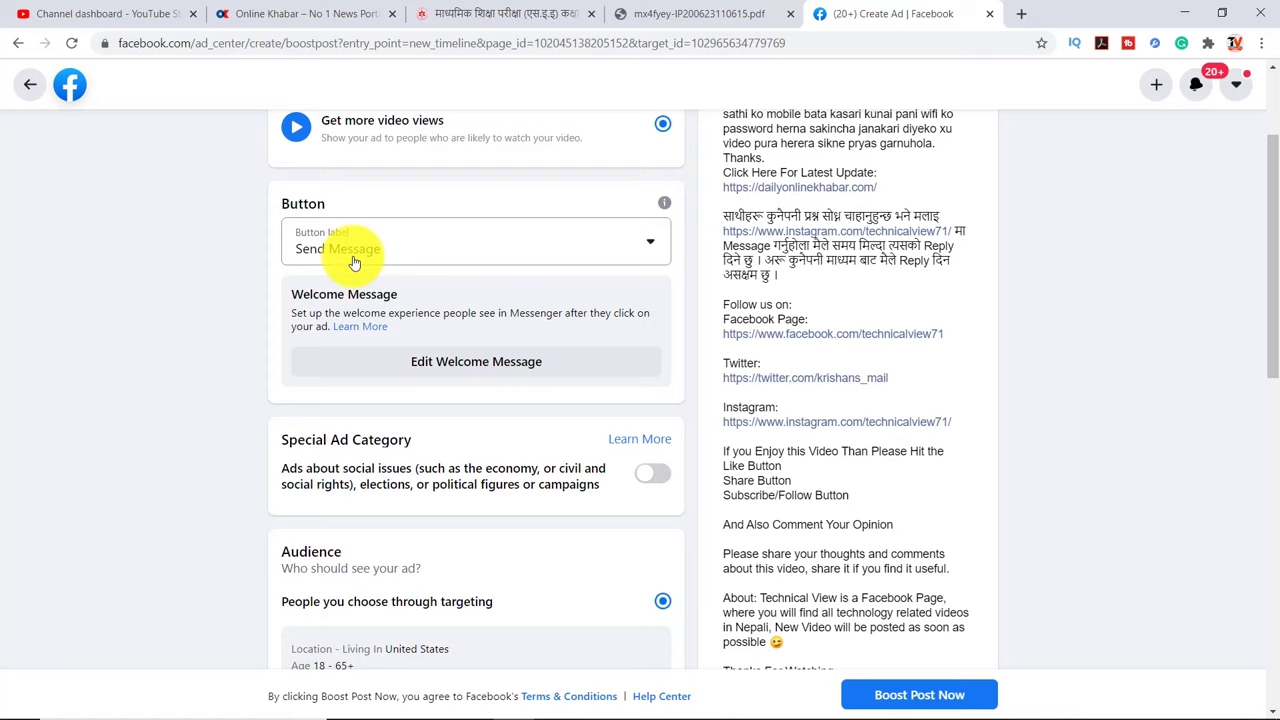
click(441, 365)
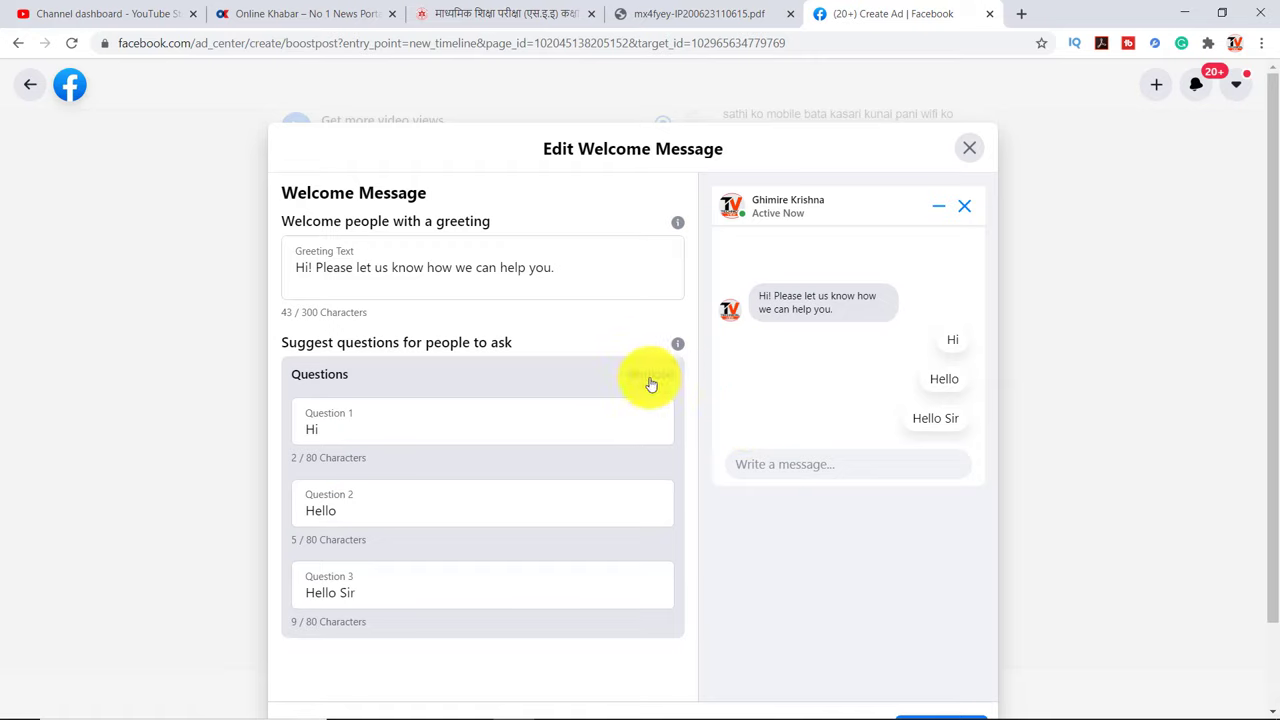
click(970, 152)
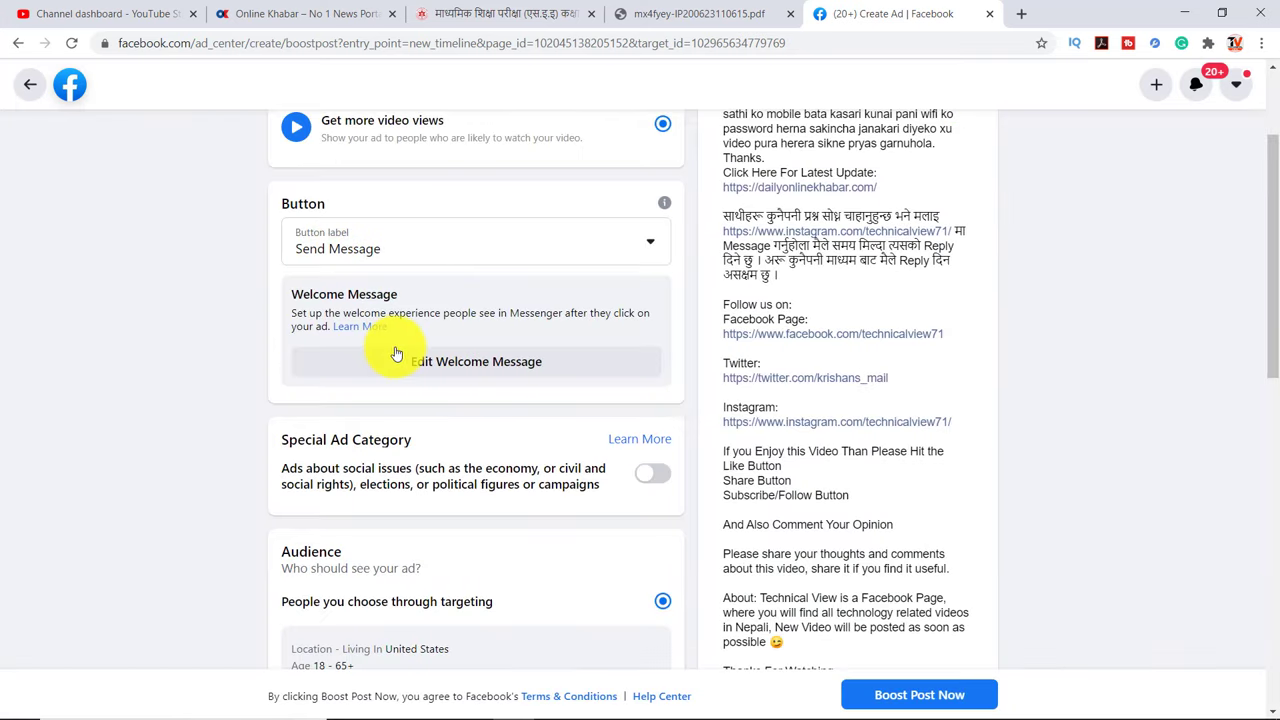
- Edit the targeted audience with gender All and replace the United States location with the country Nepal
scroll(401, 345, down, 2)
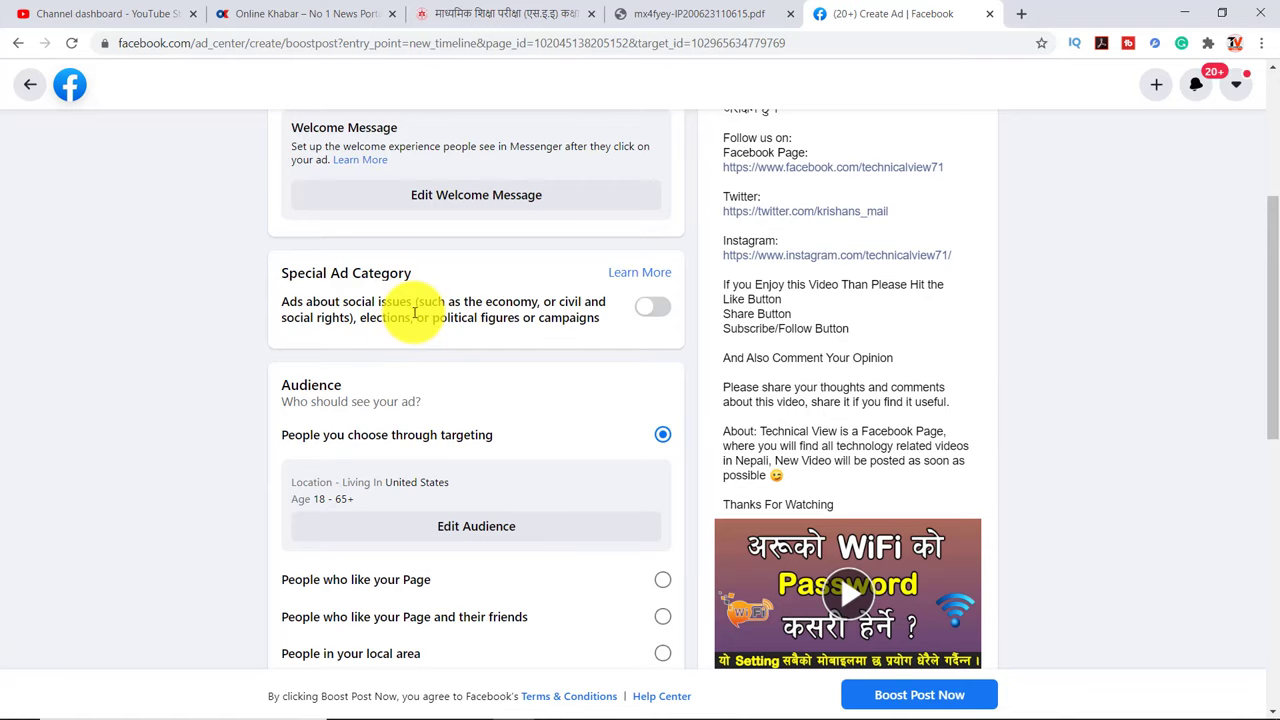
scroll(400, 345, down, 2)
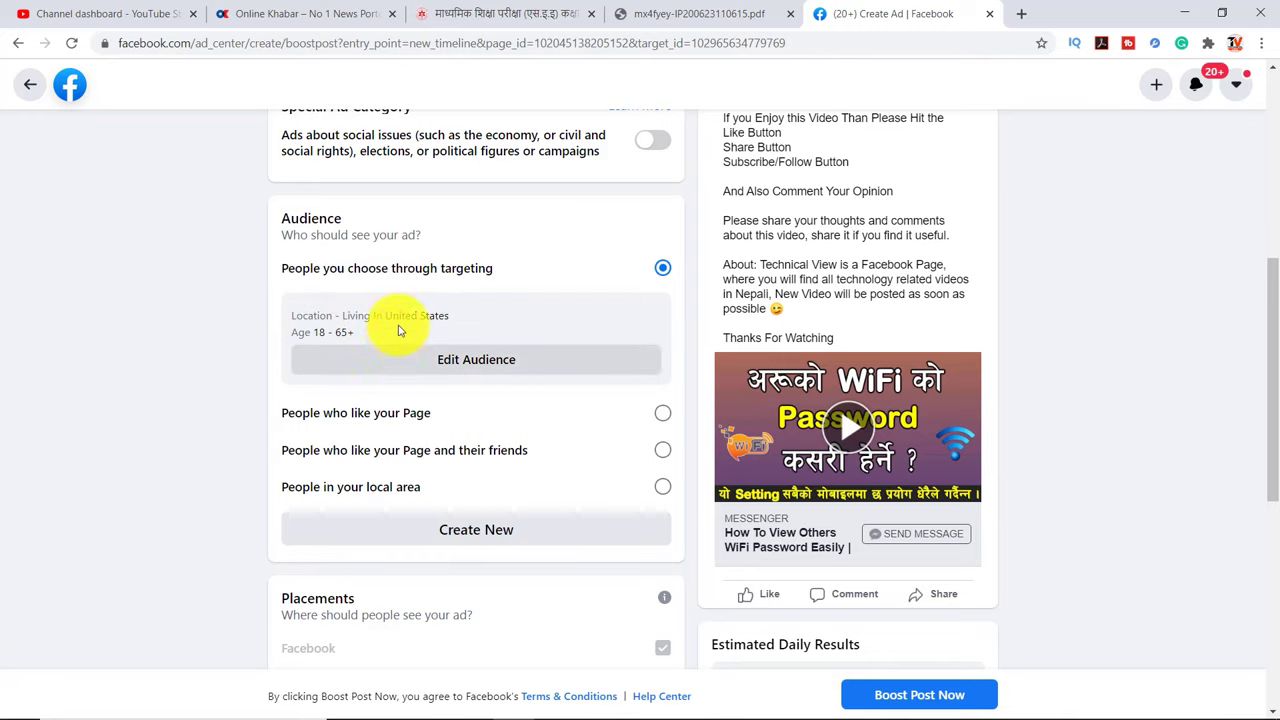
click(465, 368)
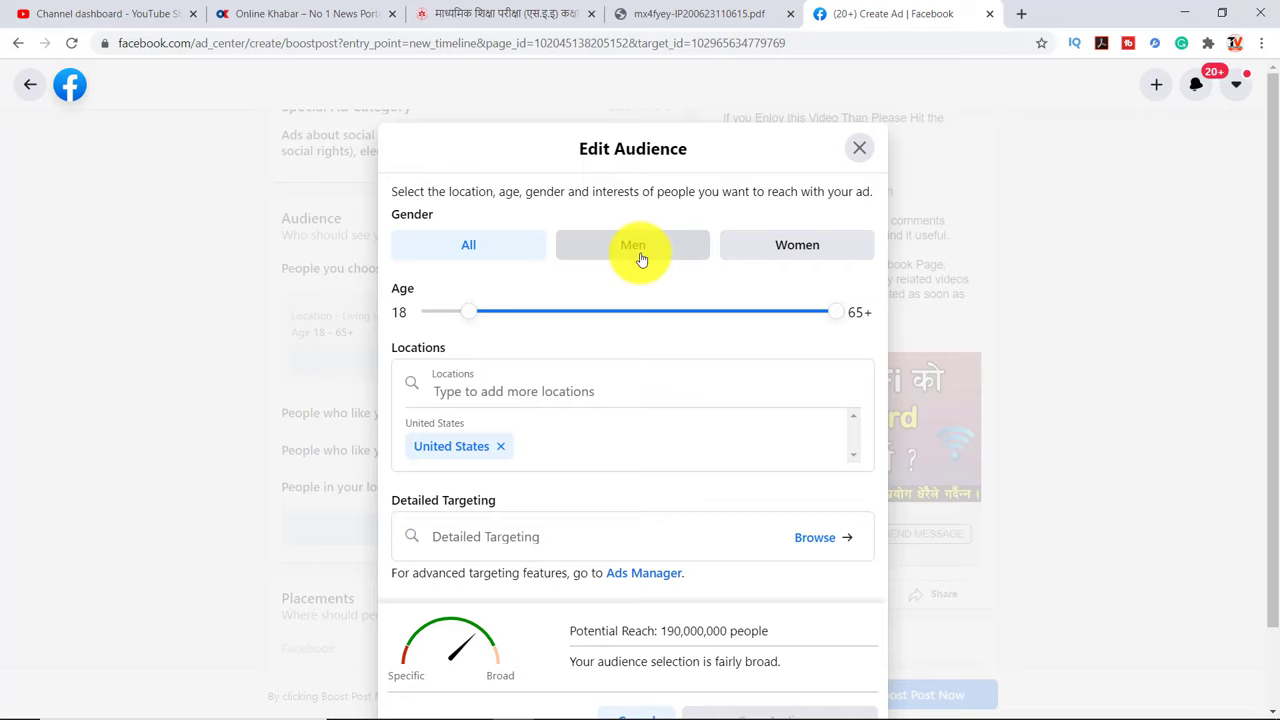
click(471, 251)
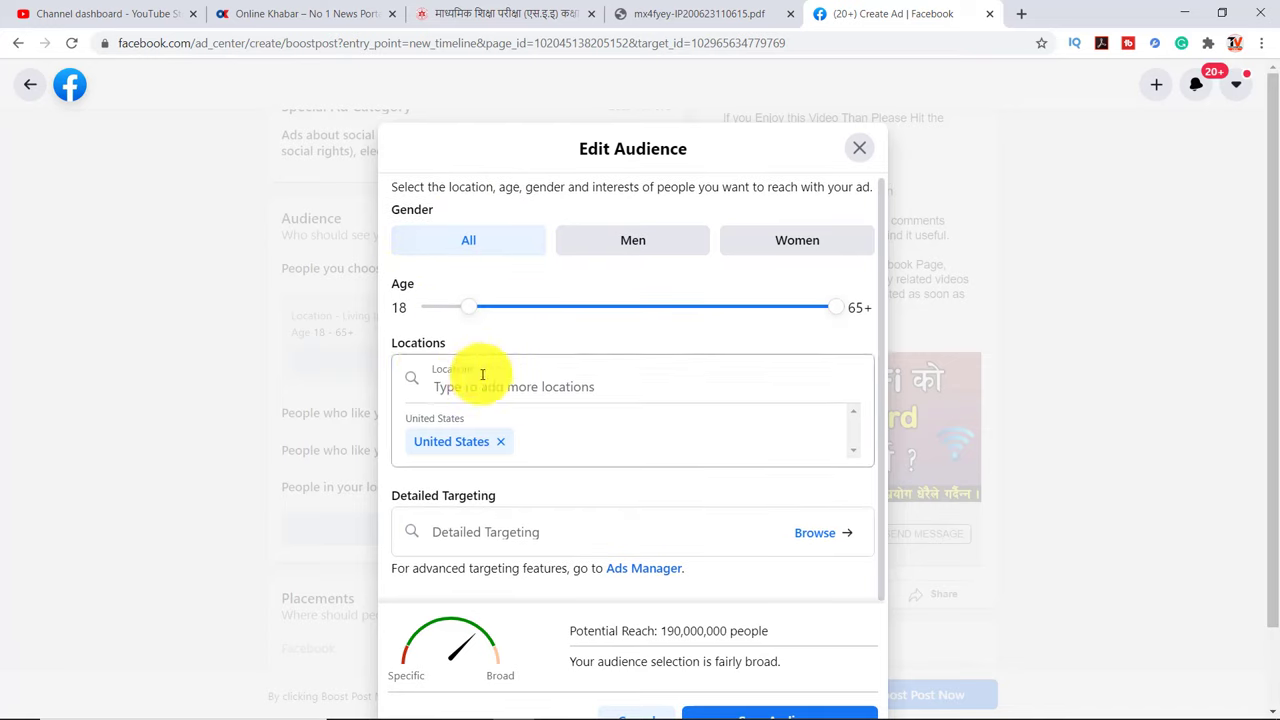
click(501, 448)
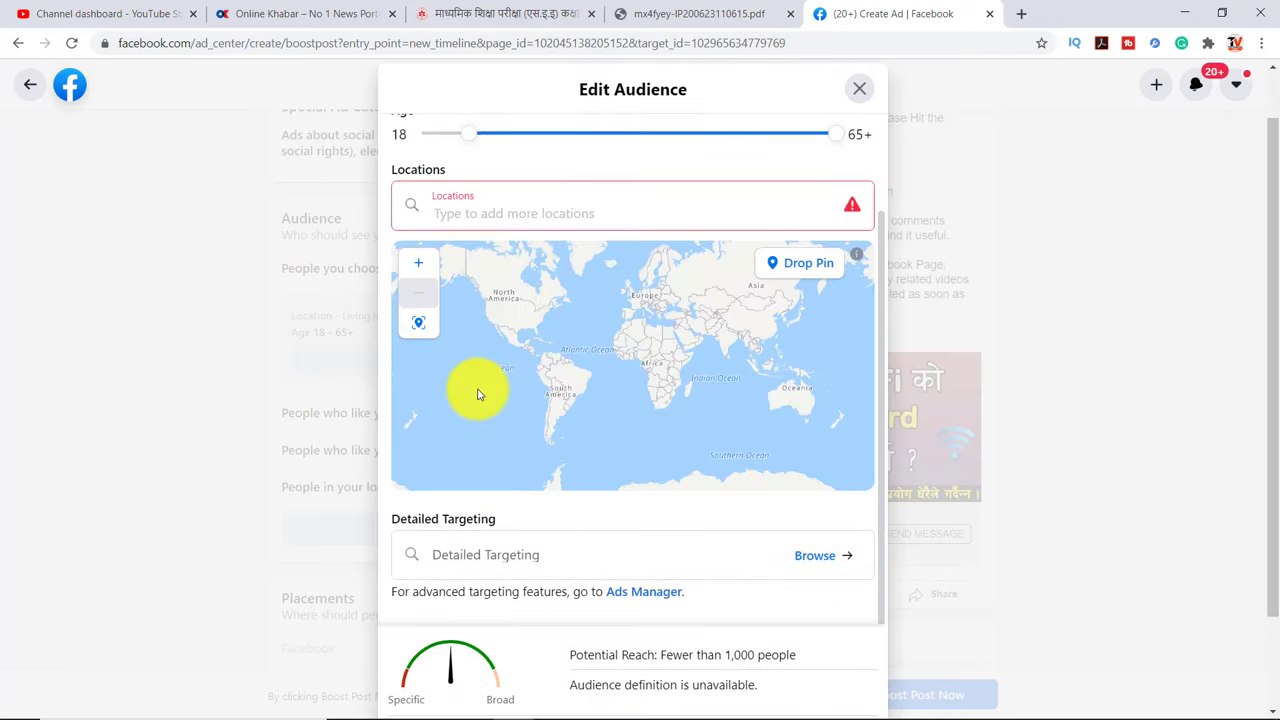
text(Nepal)
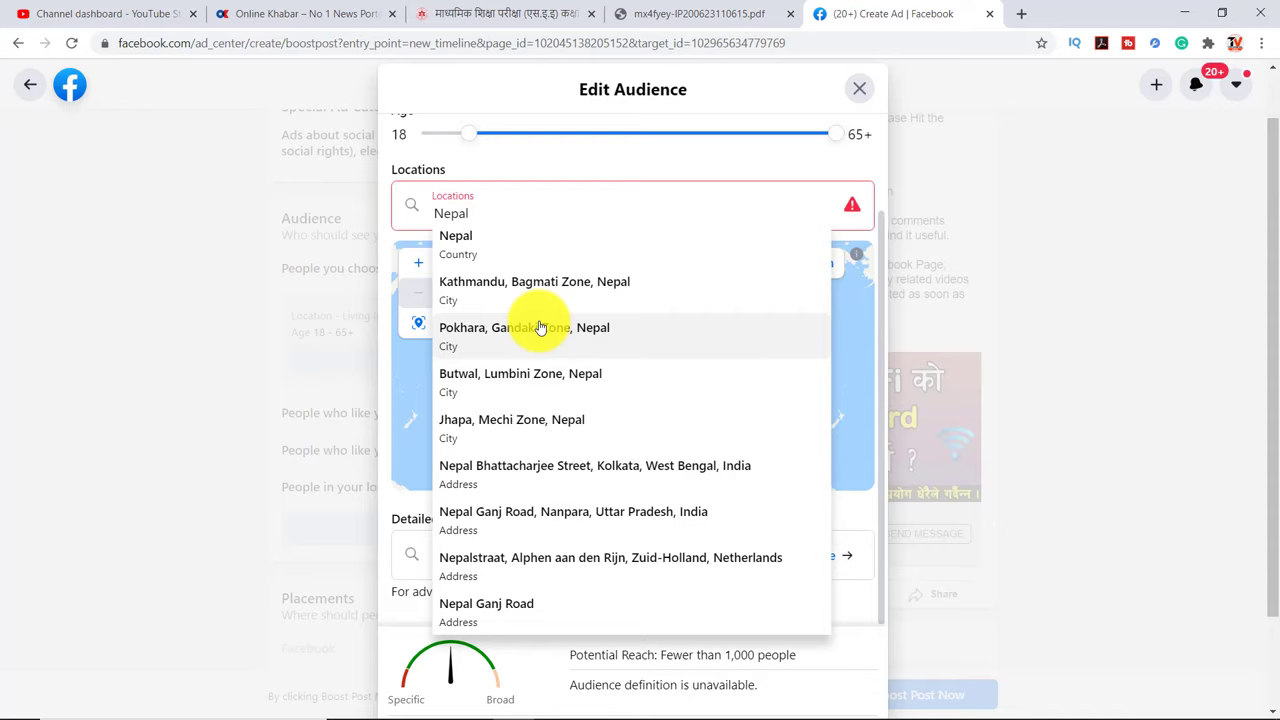
click(476, 246)
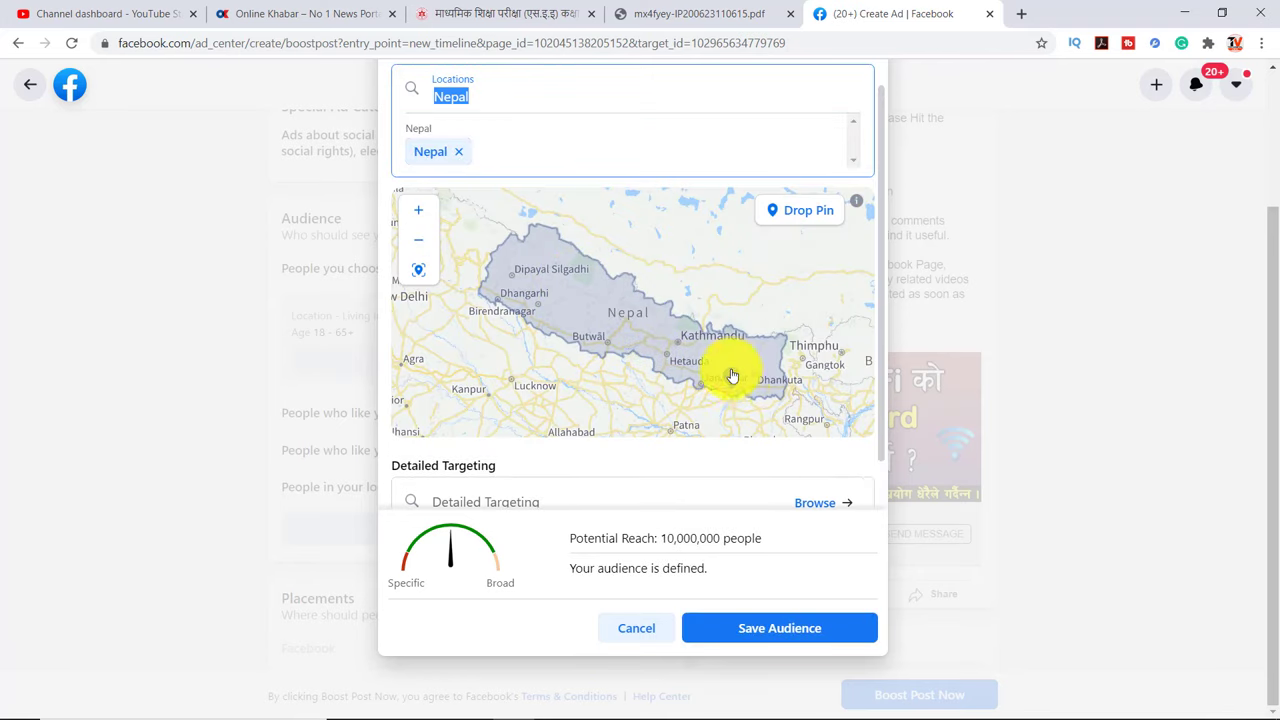
- Remove Nepal from the audience locations, add it again as the country, and save the audience
scroll(545, 280, up, 2)
scroll(515, 245, down, 2)
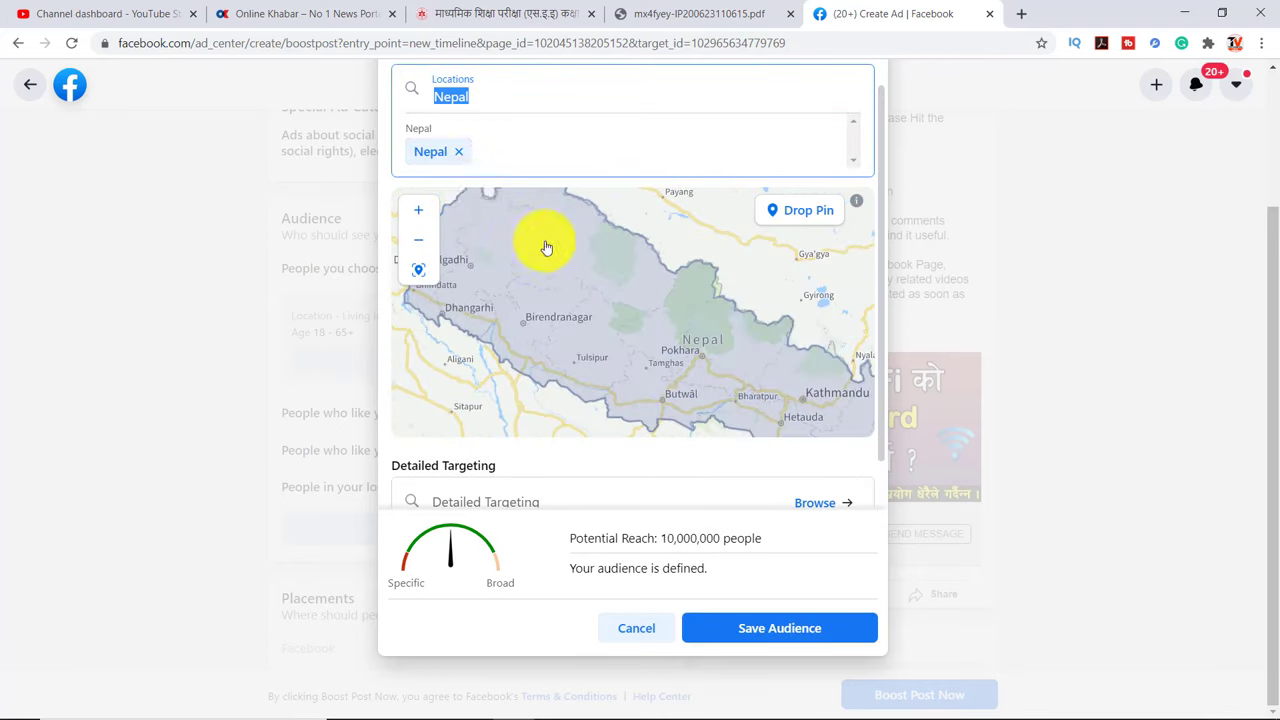
scroll(546, 246, down, 1)
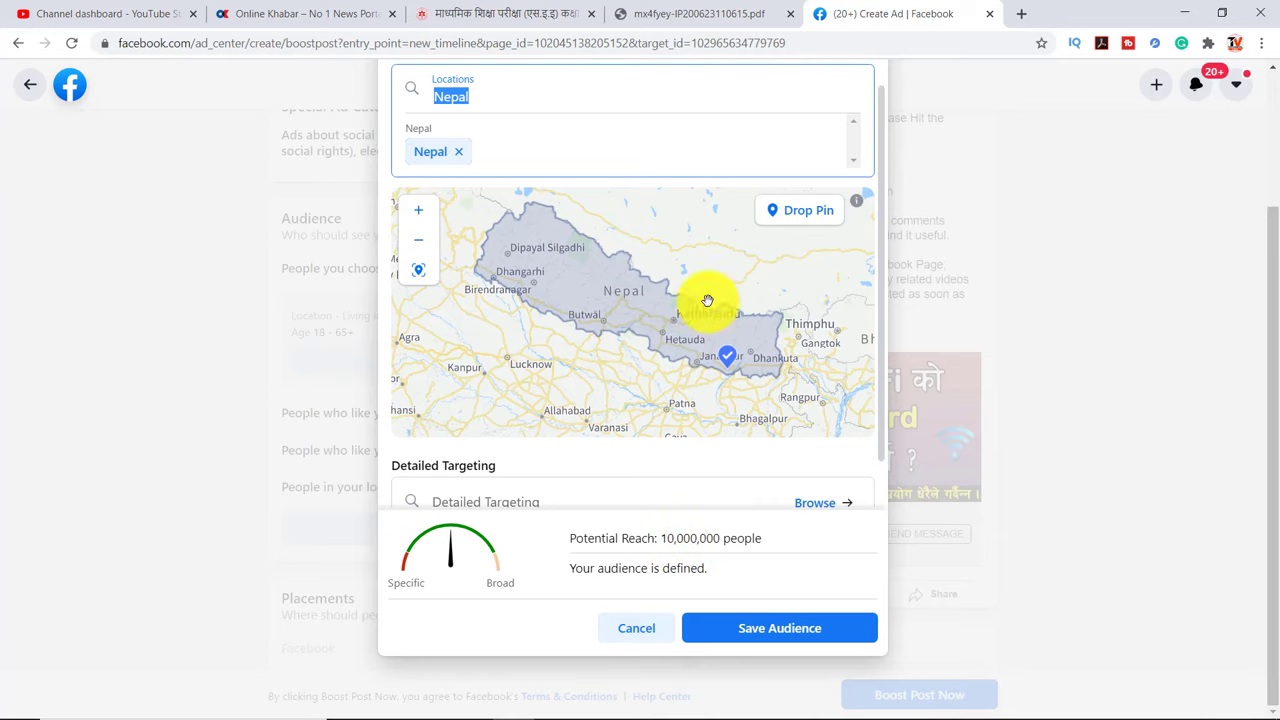
click(458, 152)
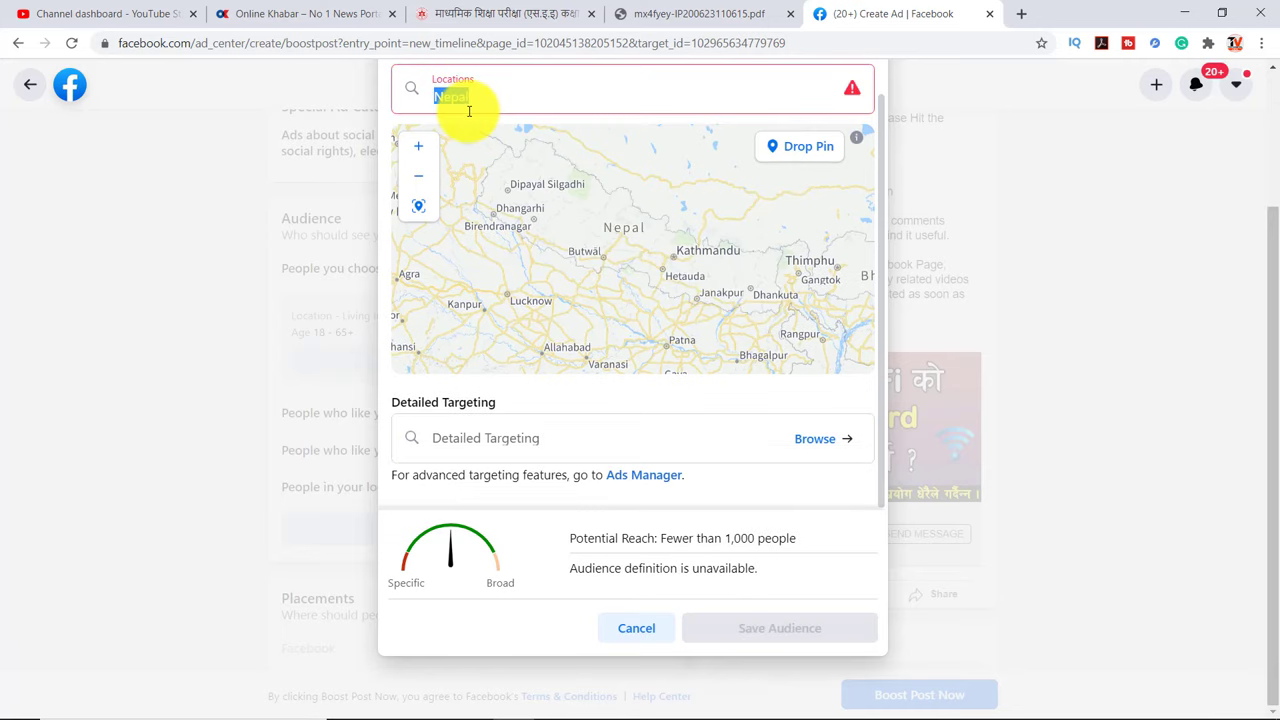
text(Nepal)
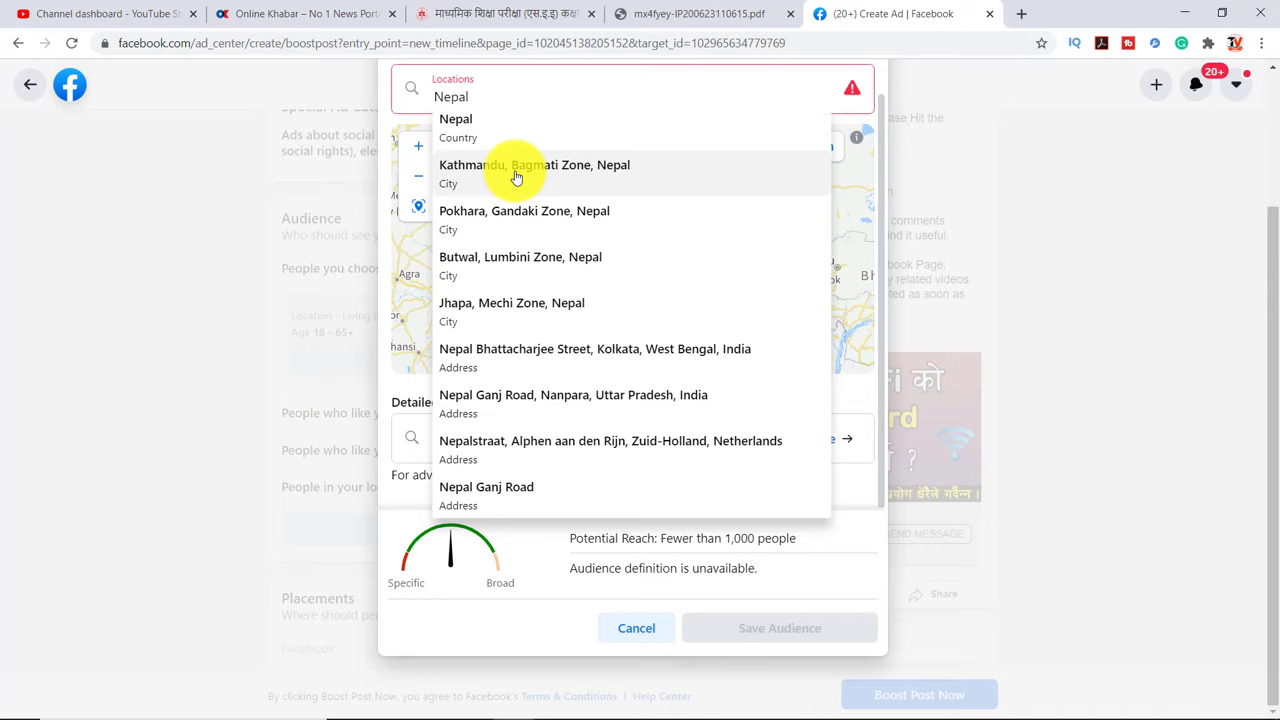
click(466, 129)
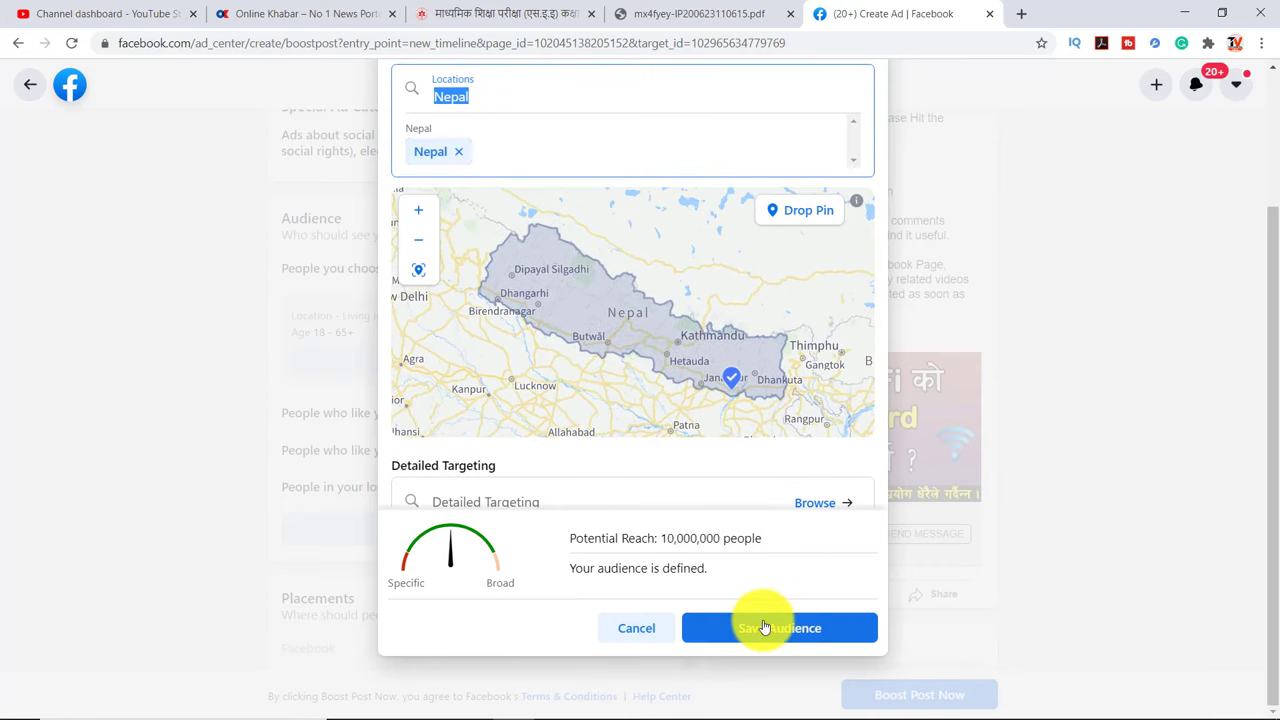
click(743, 616)
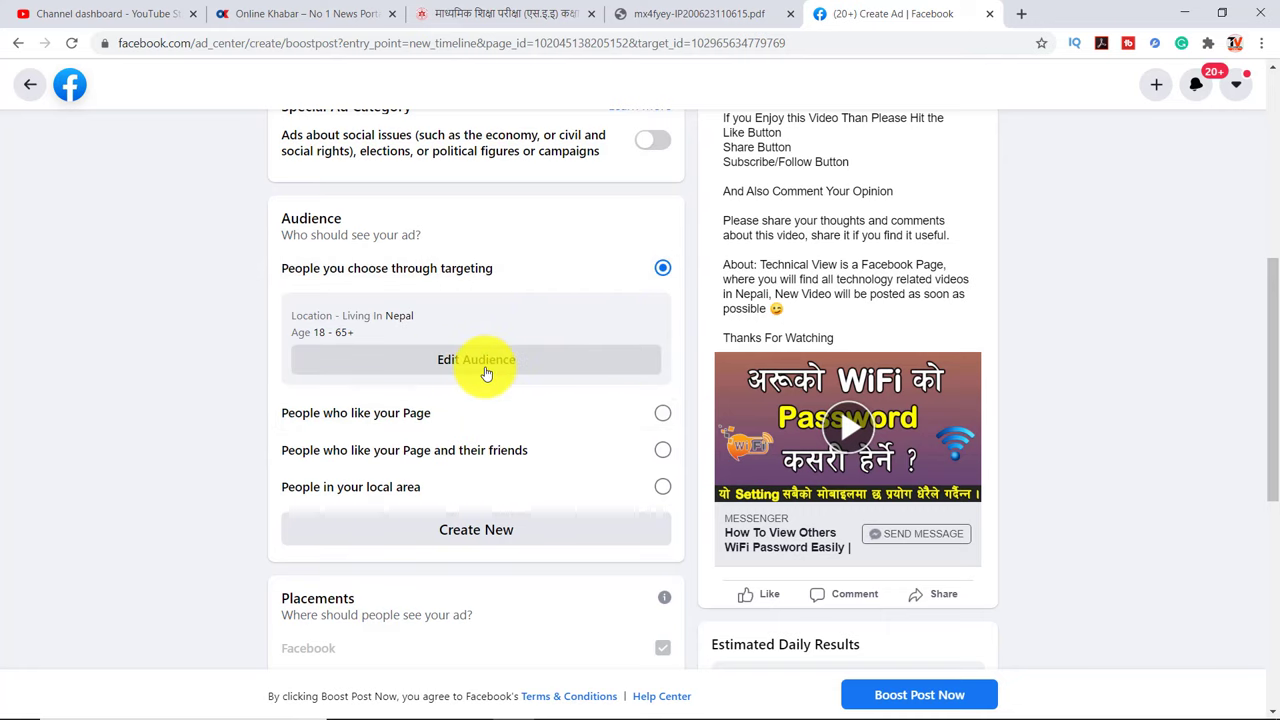
- Set the ad's duration to 4 days, ending Jun 29, 2020
scroll(533, 415, down, 1)
scroll(533, 415, down, 2)
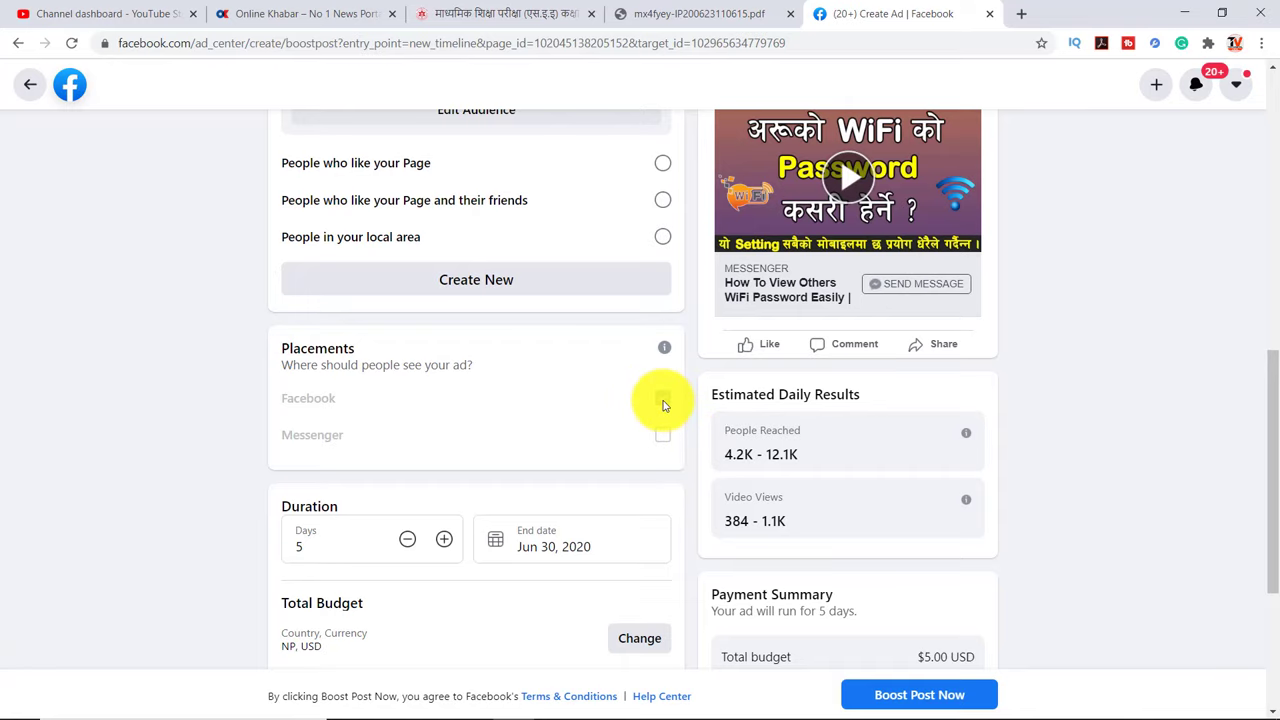
scroll(520, 435, down, 2)
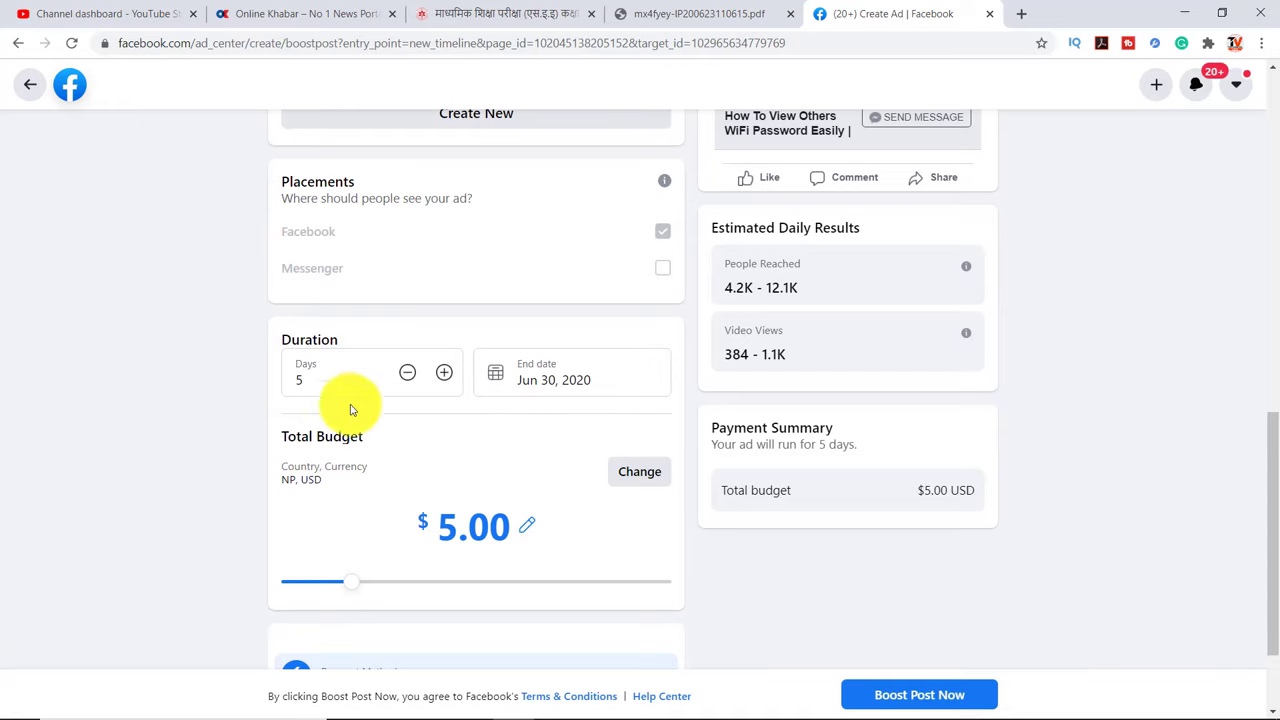
click(320, 373)
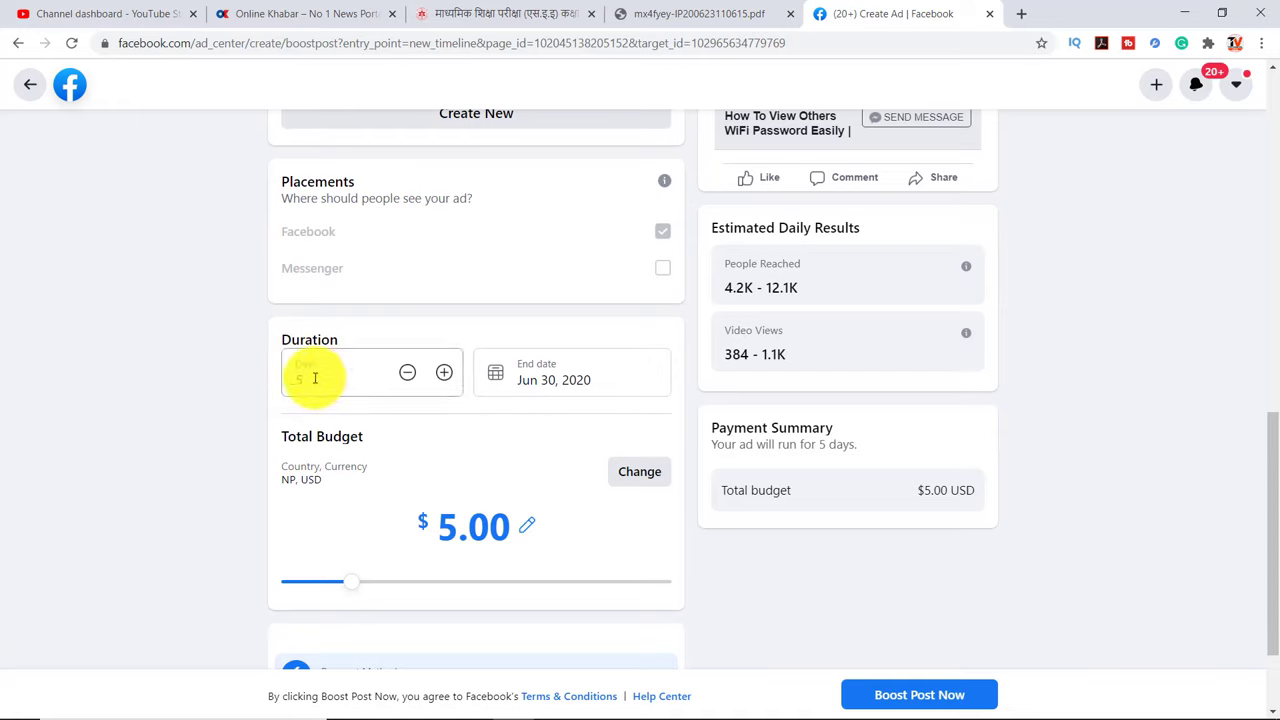
click(407, 374)
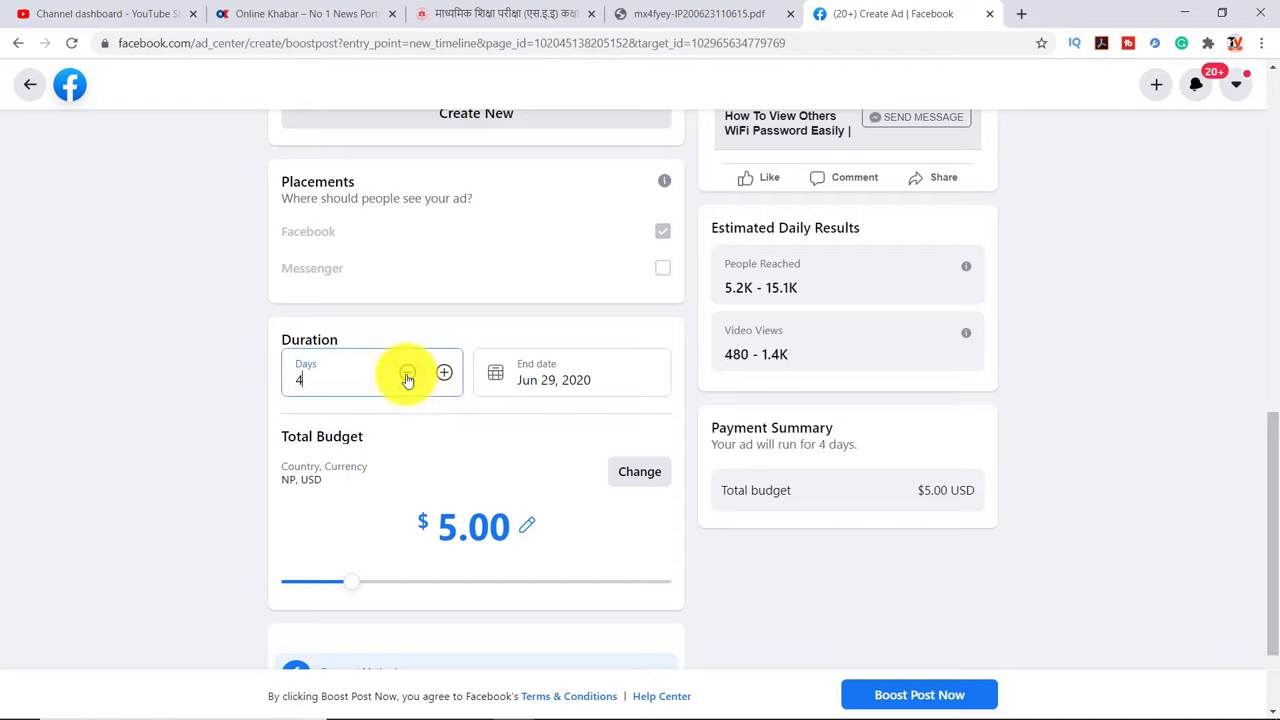
click(407, 376)
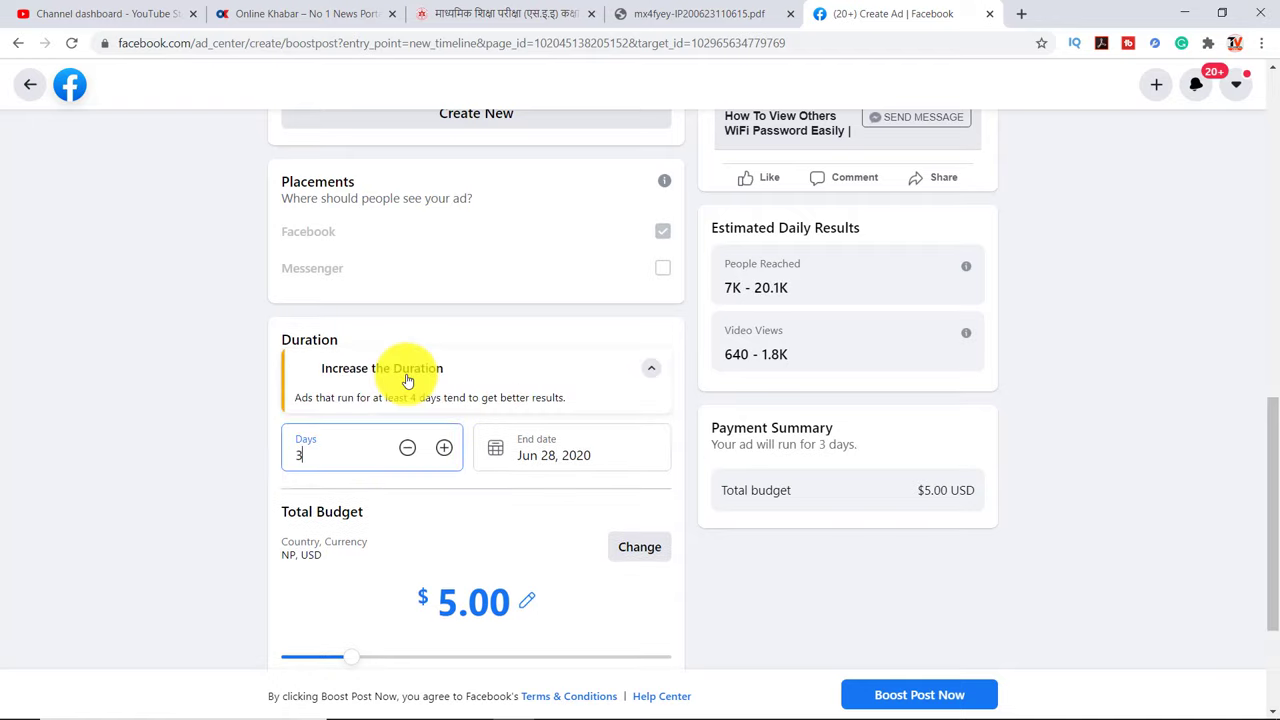
click(444, 449)
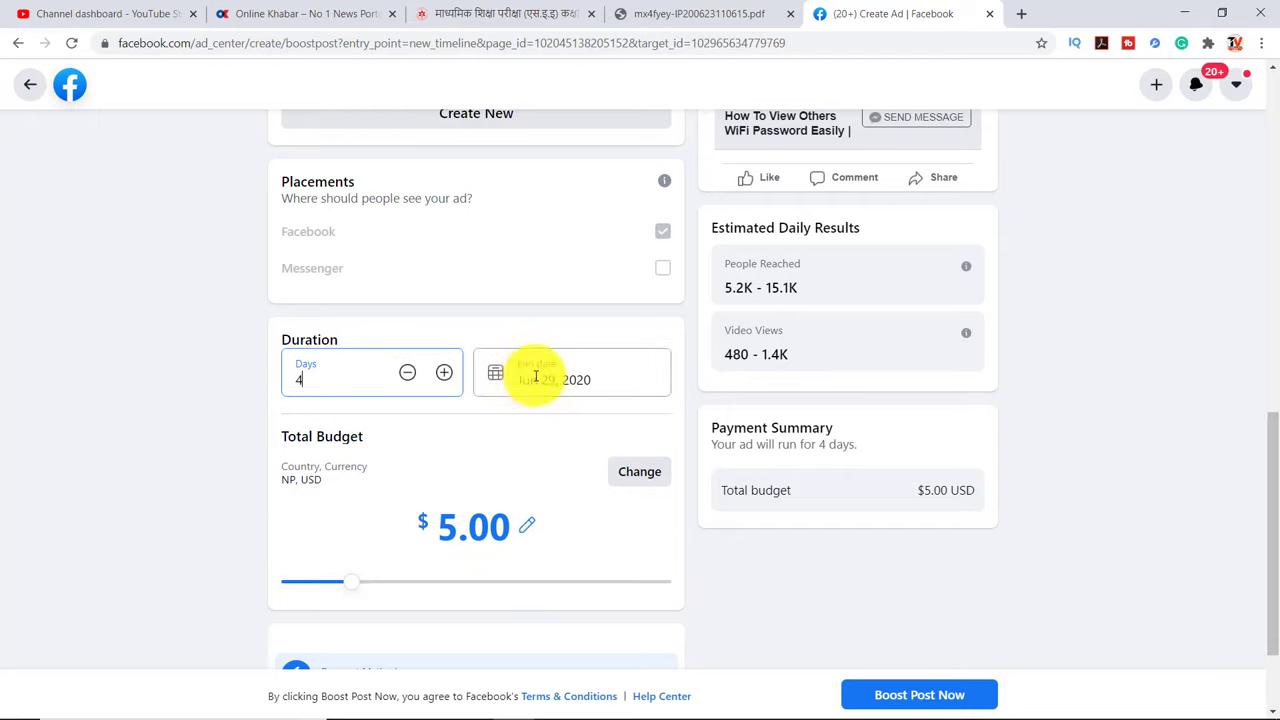
- Set the ad's total budget to $4.00
mouse_move(1063, 703)
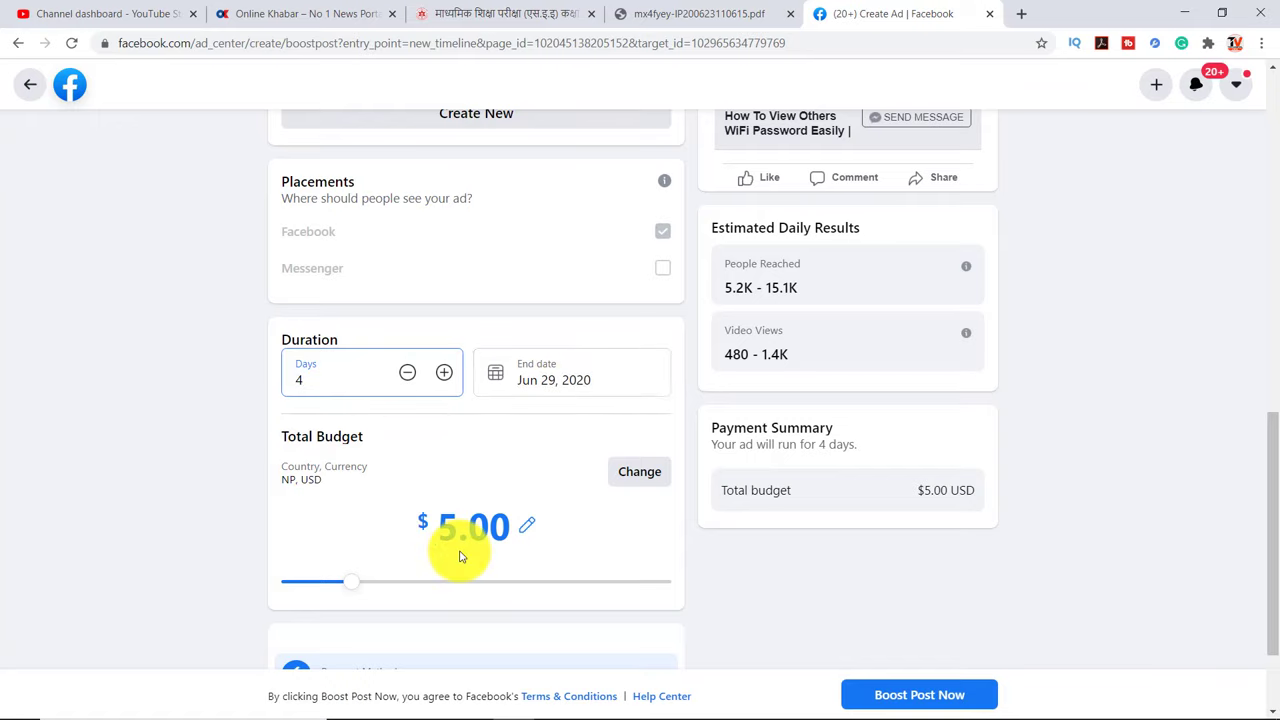
scroll(457, 545, down, 1)
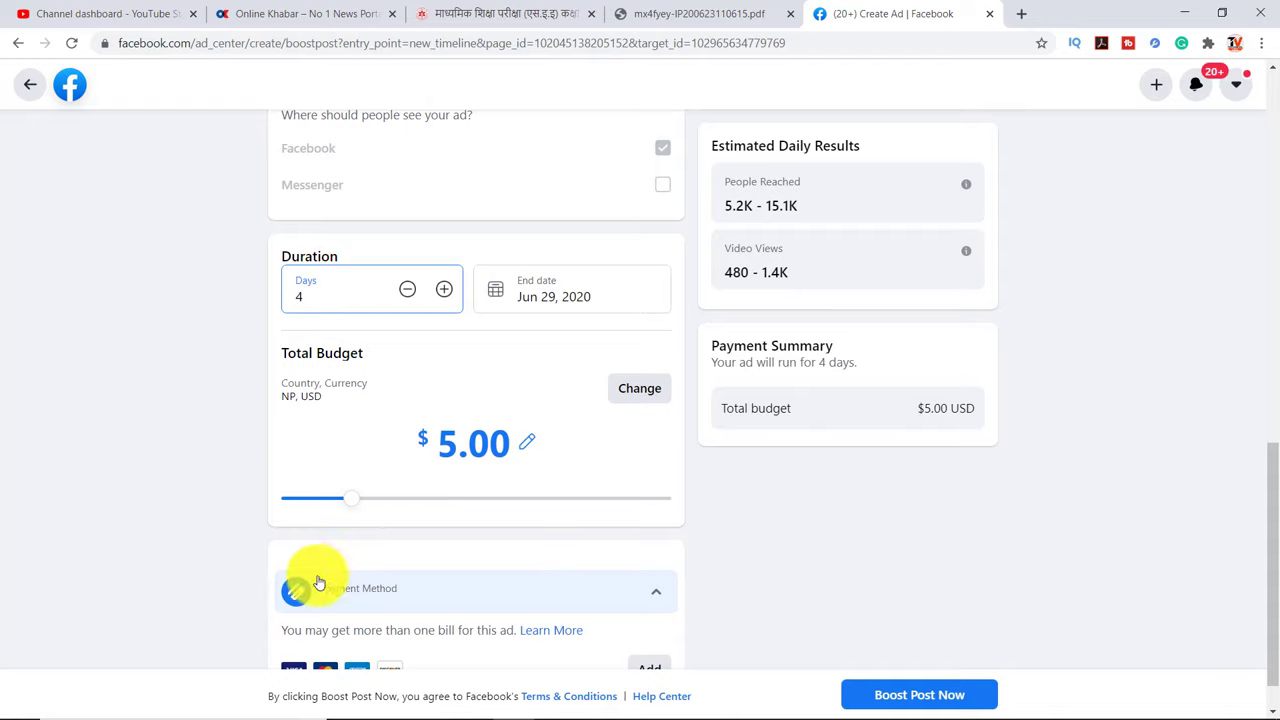
click(352, 506)
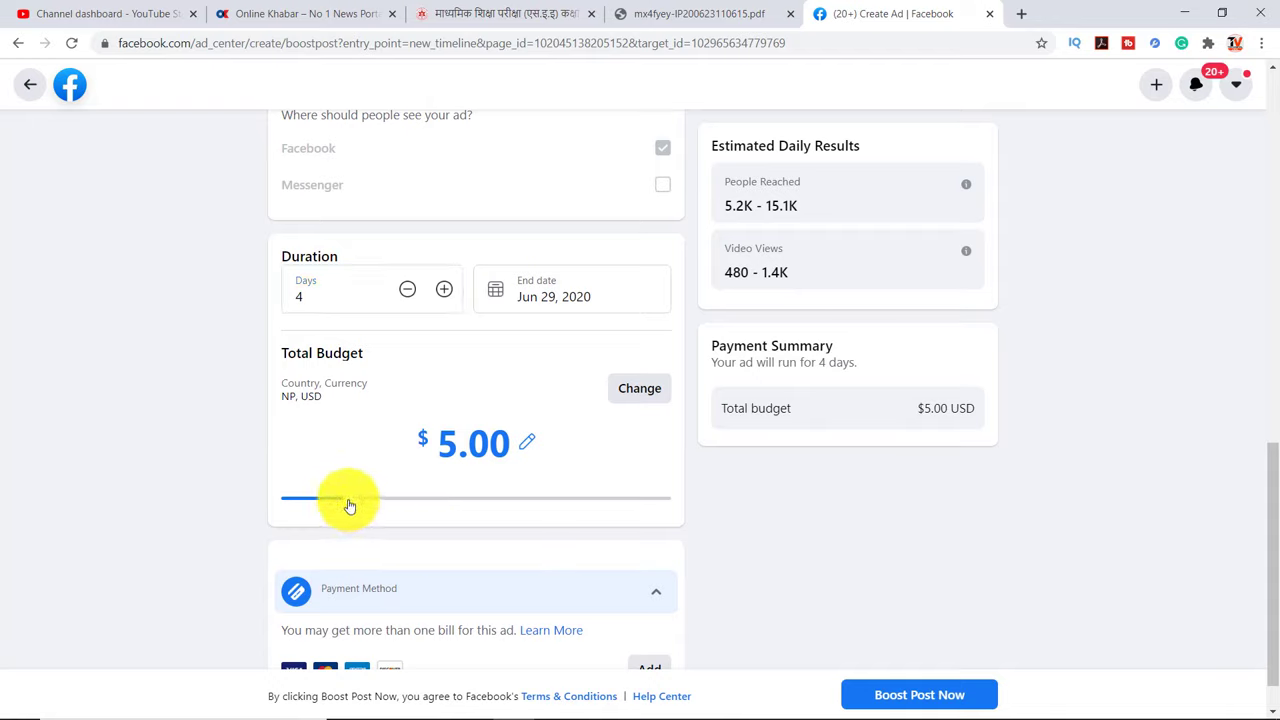
drag(347, 506, 329, 503)
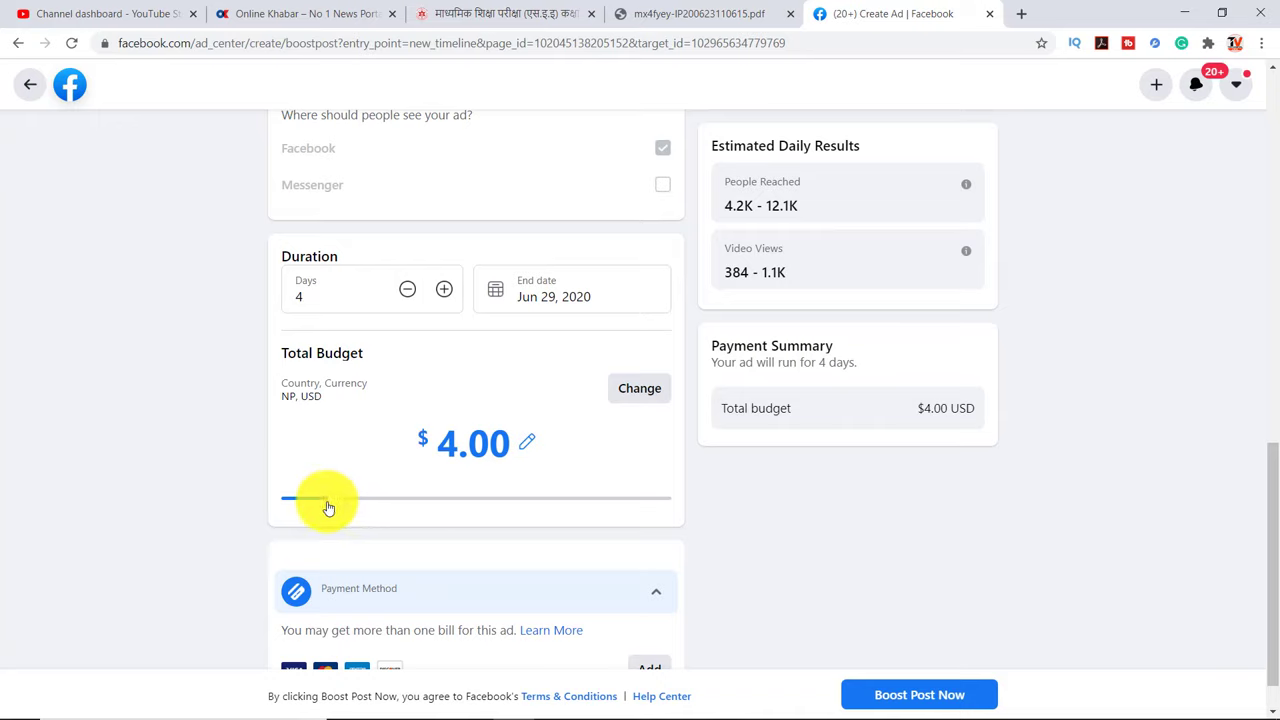
drag(323, 508, 312, 507)
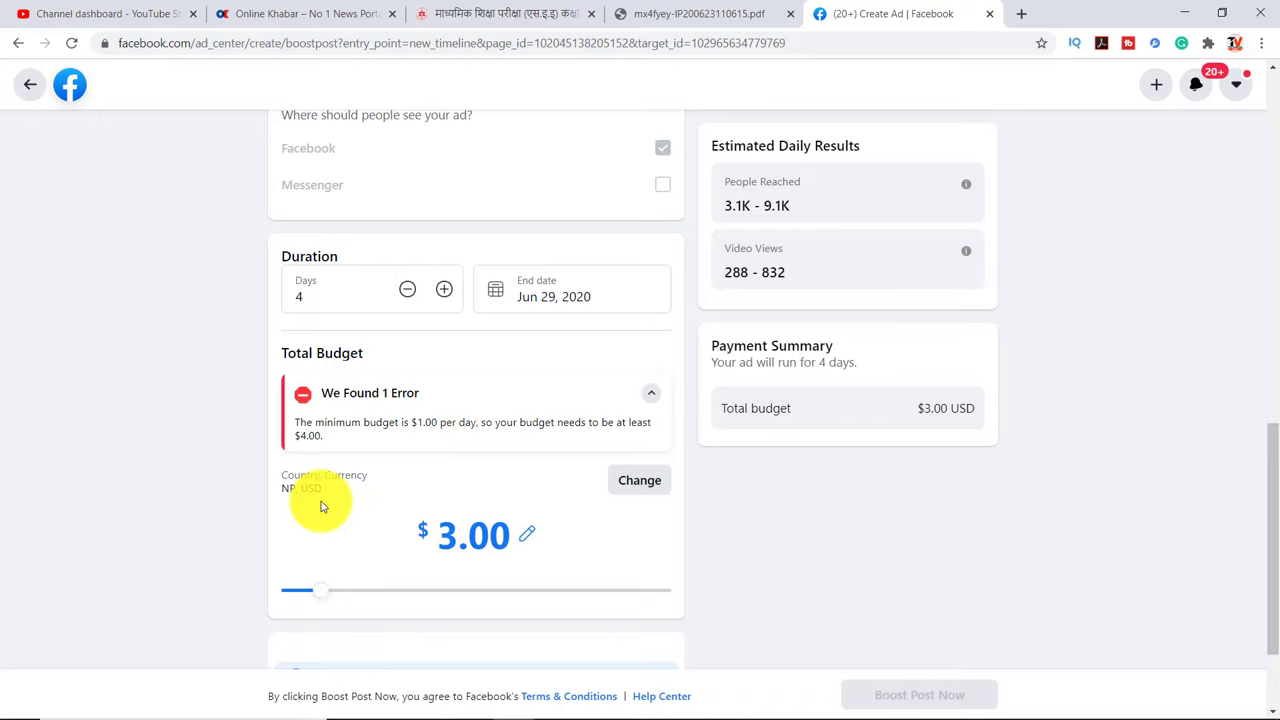
click(337, 592)
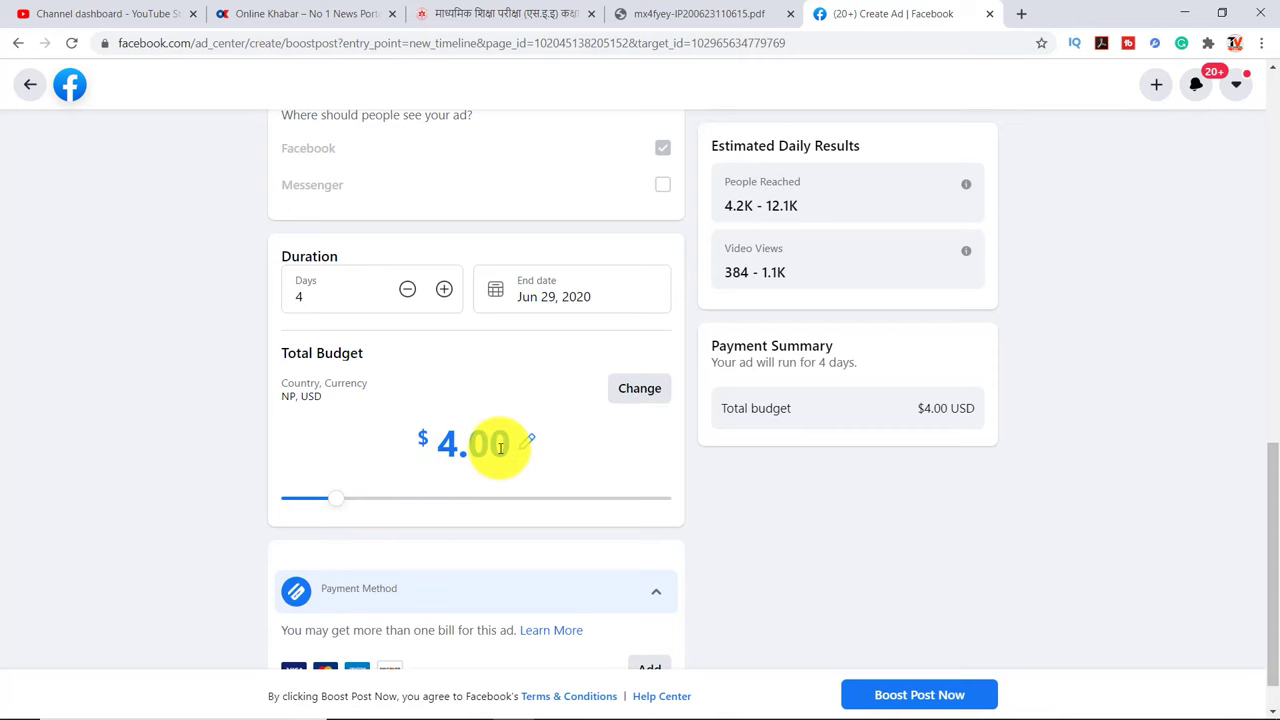
- Review the estimated daily results and open the form for adding a payment method to the ad
scroll(510, 470, up, 2)
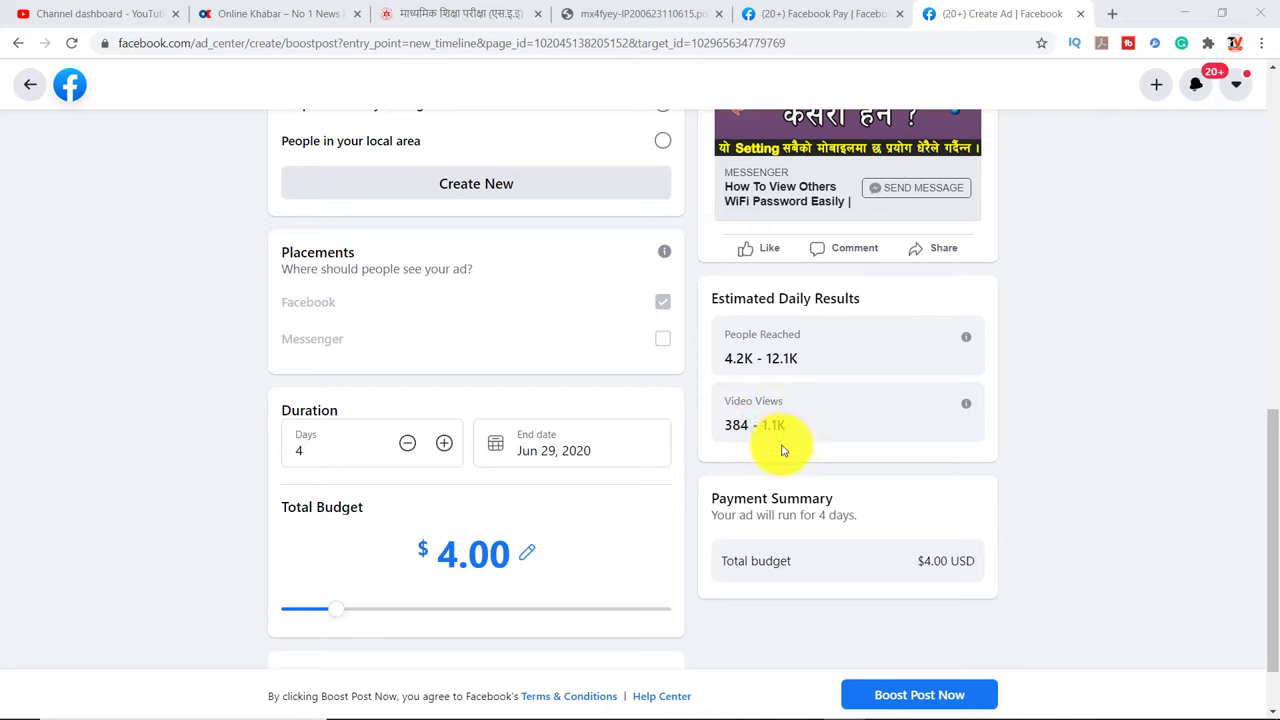
scroll(514, 457, down, 2)
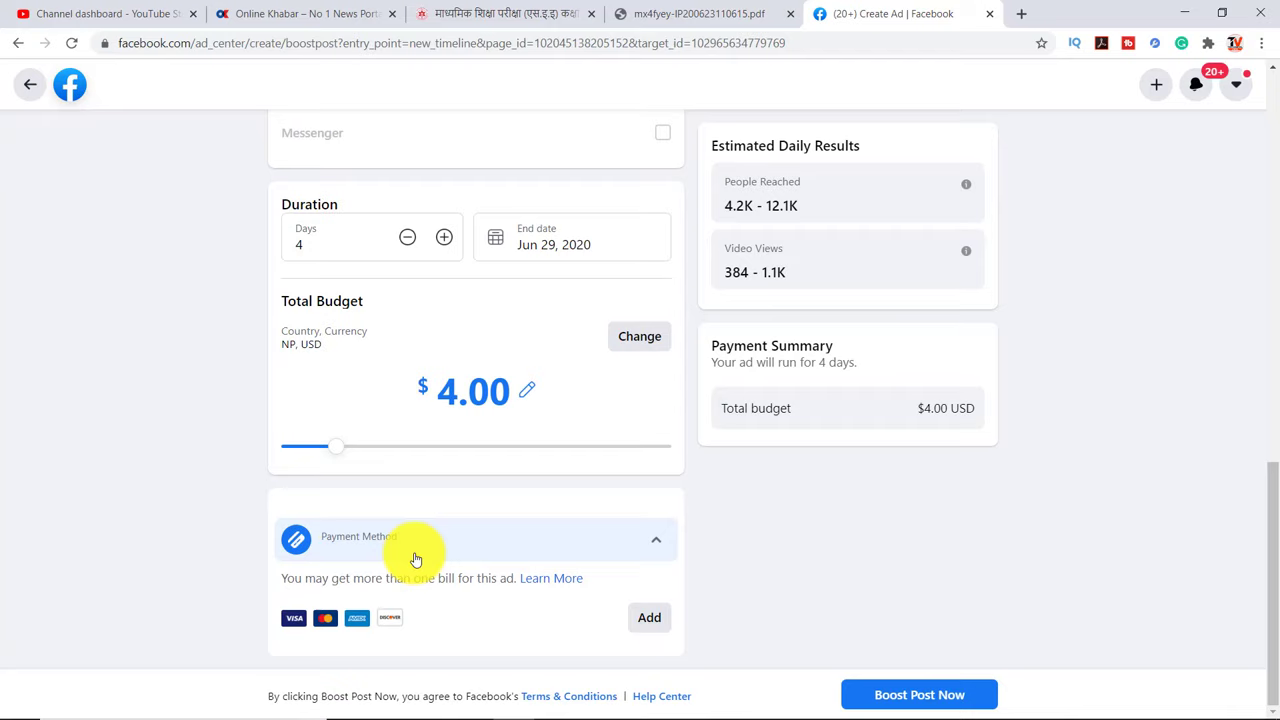
click(649, 621)
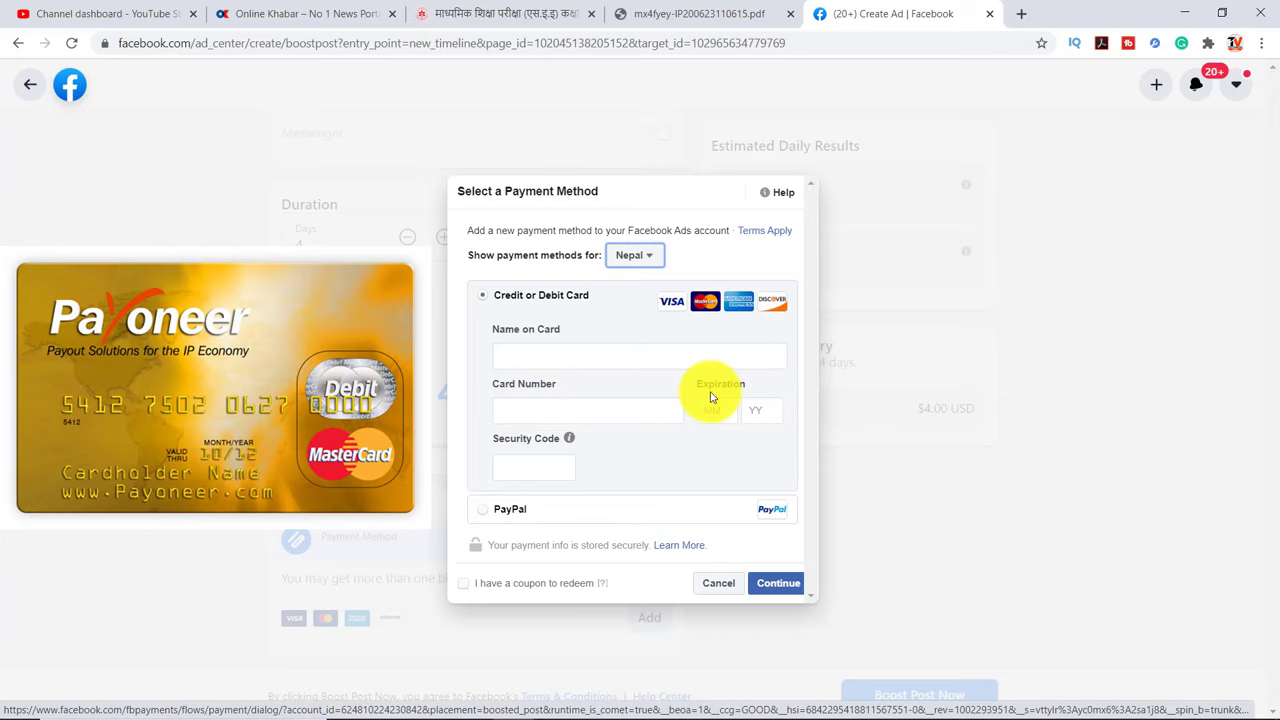
- Submit the post for boosting and go to the Ad Center
scroll(531, 443, down, 1)
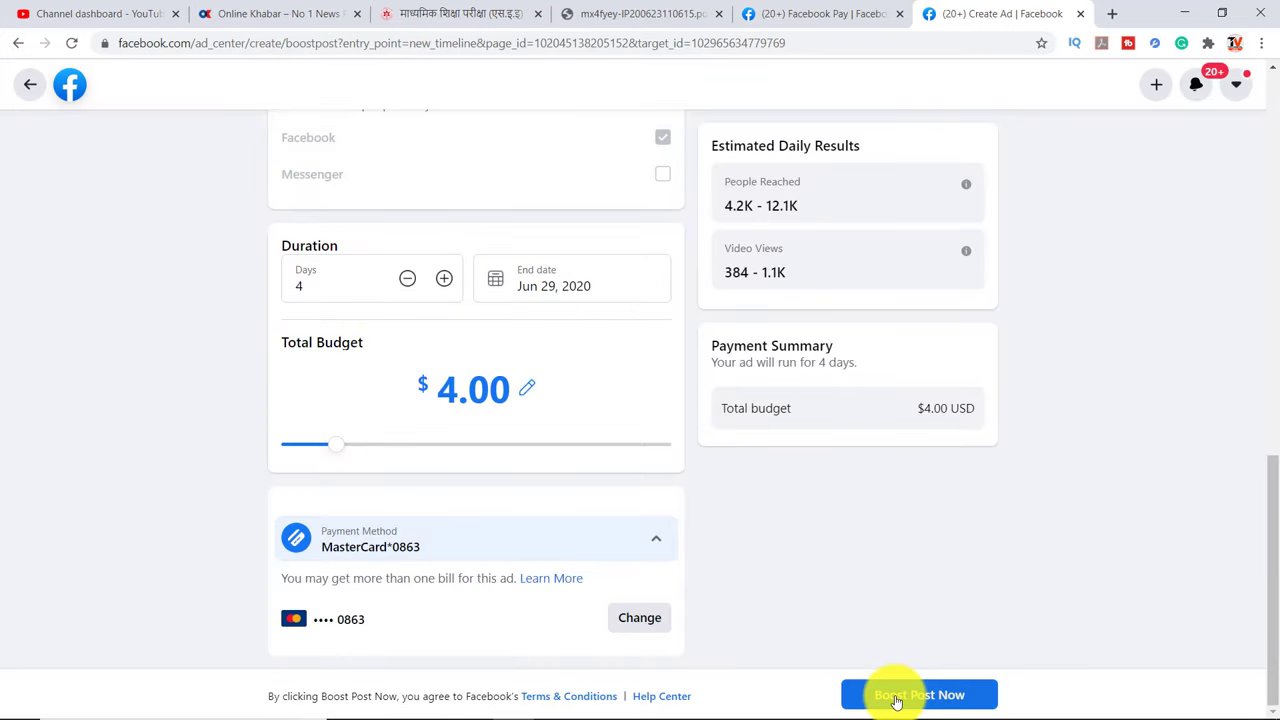
click(897, 698)
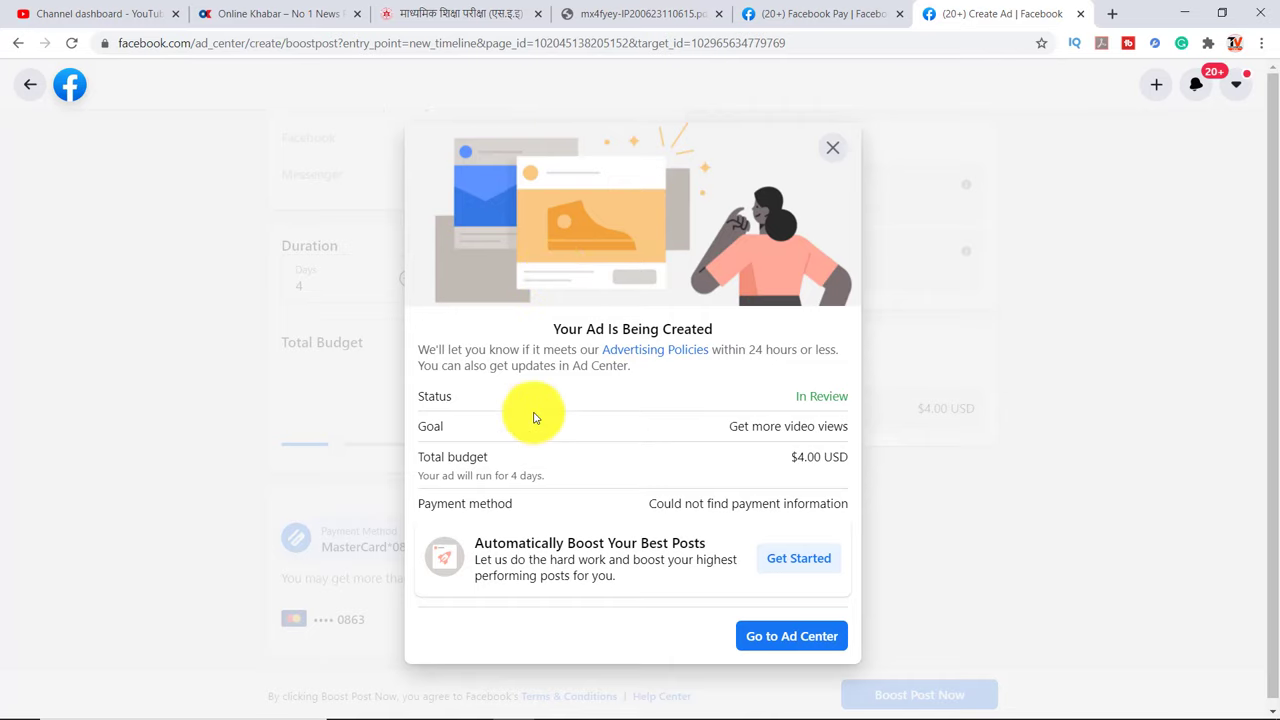
click(788, 645)
- View the details of the recently boosted post's ad and highlight its review status
scroll(814, 429, down, 4)
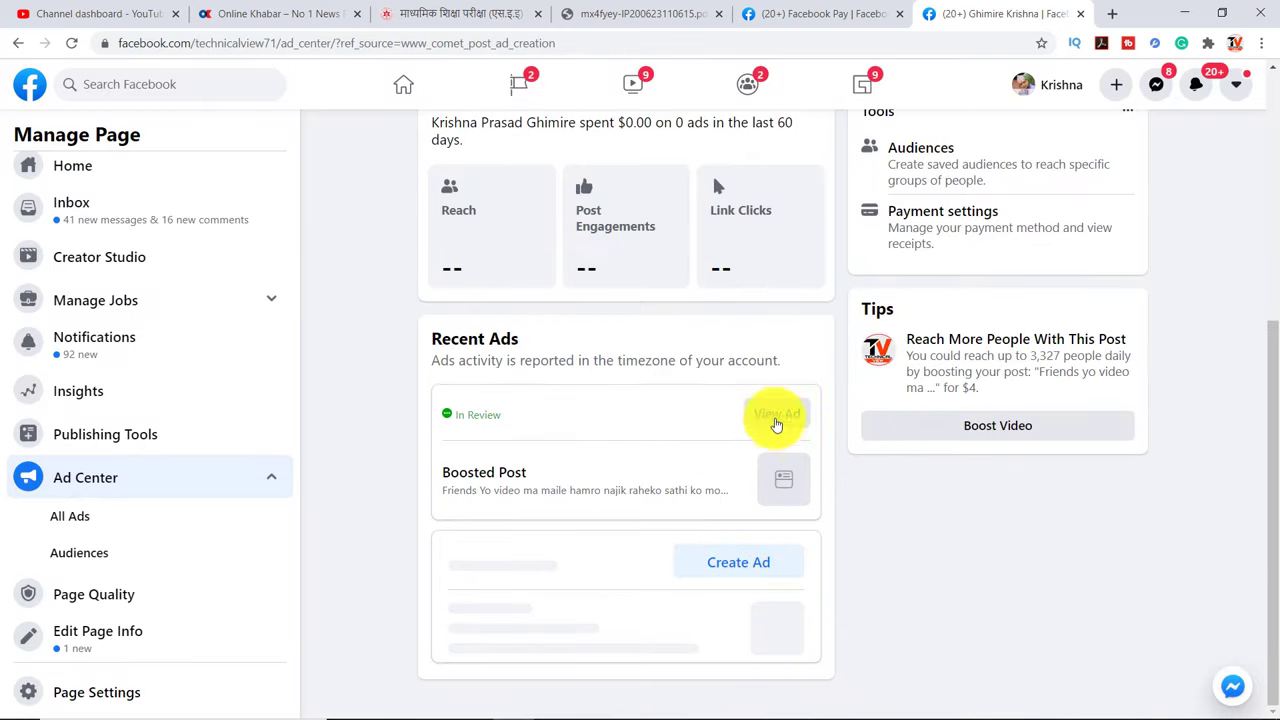
click(776, 418)
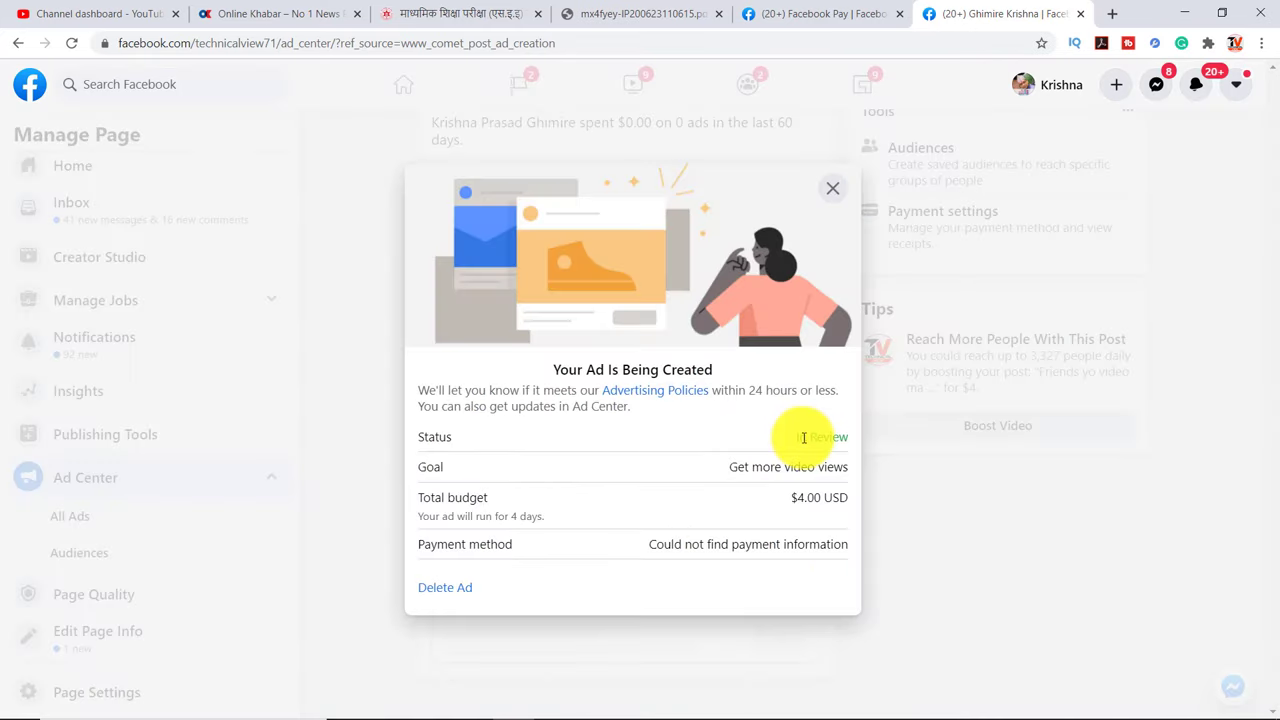
drag(823, 436, 779, 447)
click(829, 436)
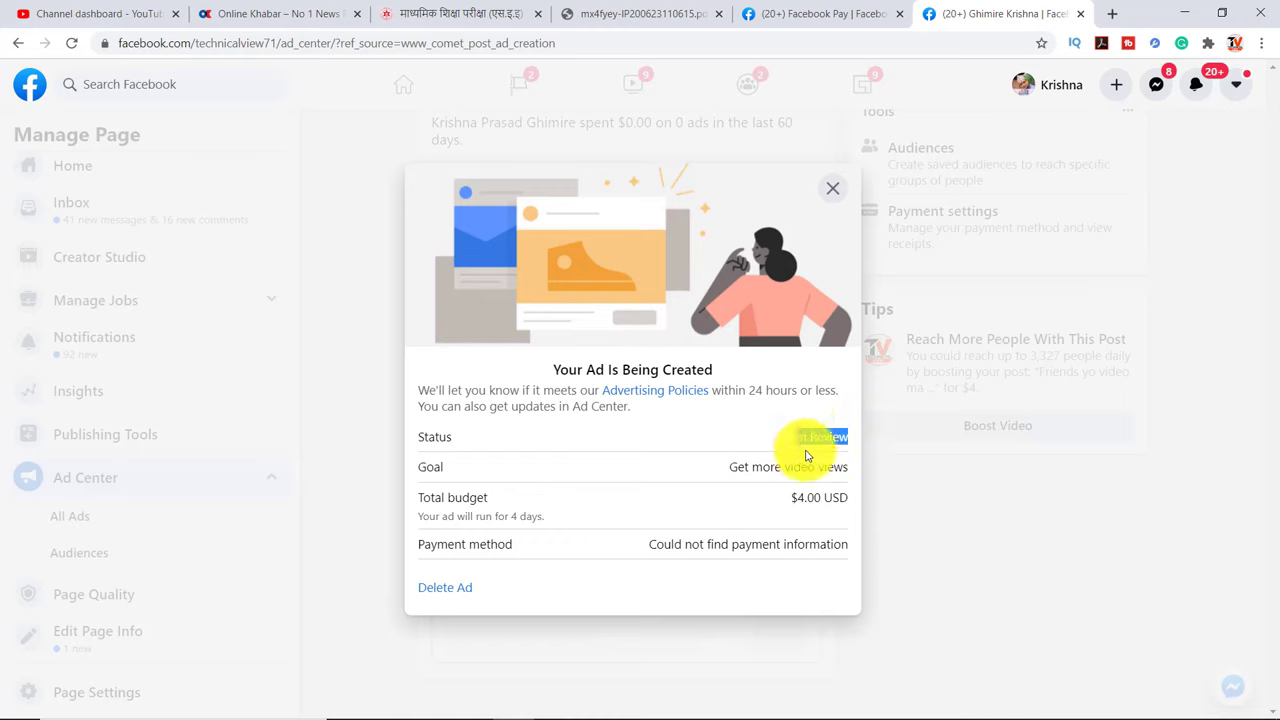